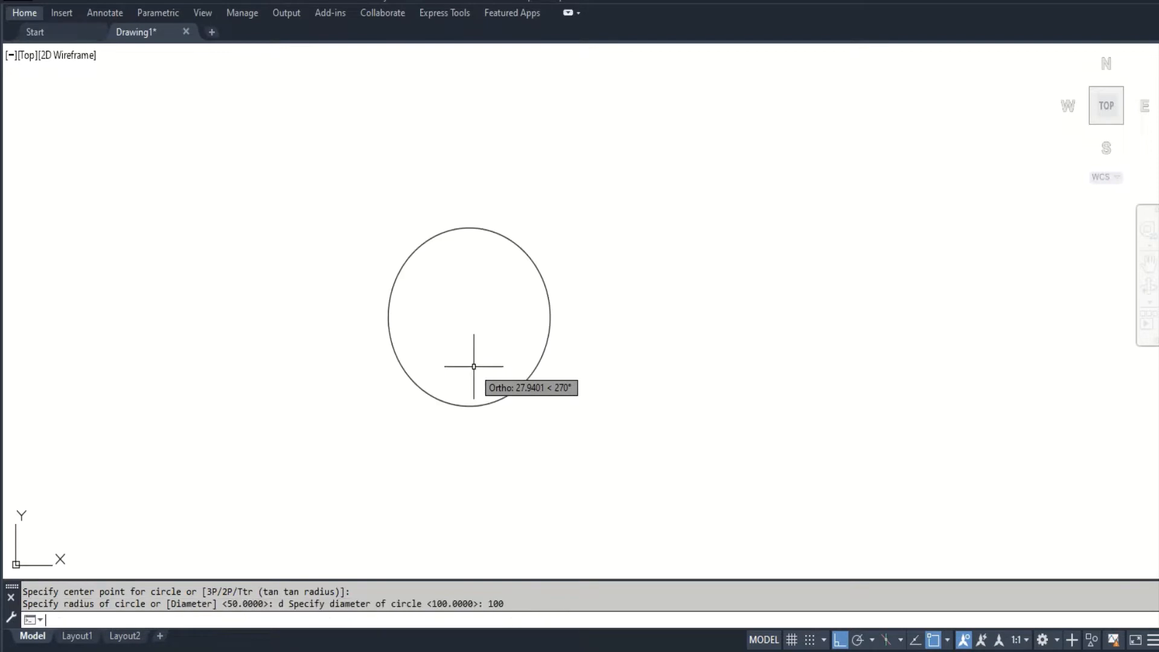
# Divide the circle into 48 equal segments
pyautogui.write('div')
pyautogui.press('Return')
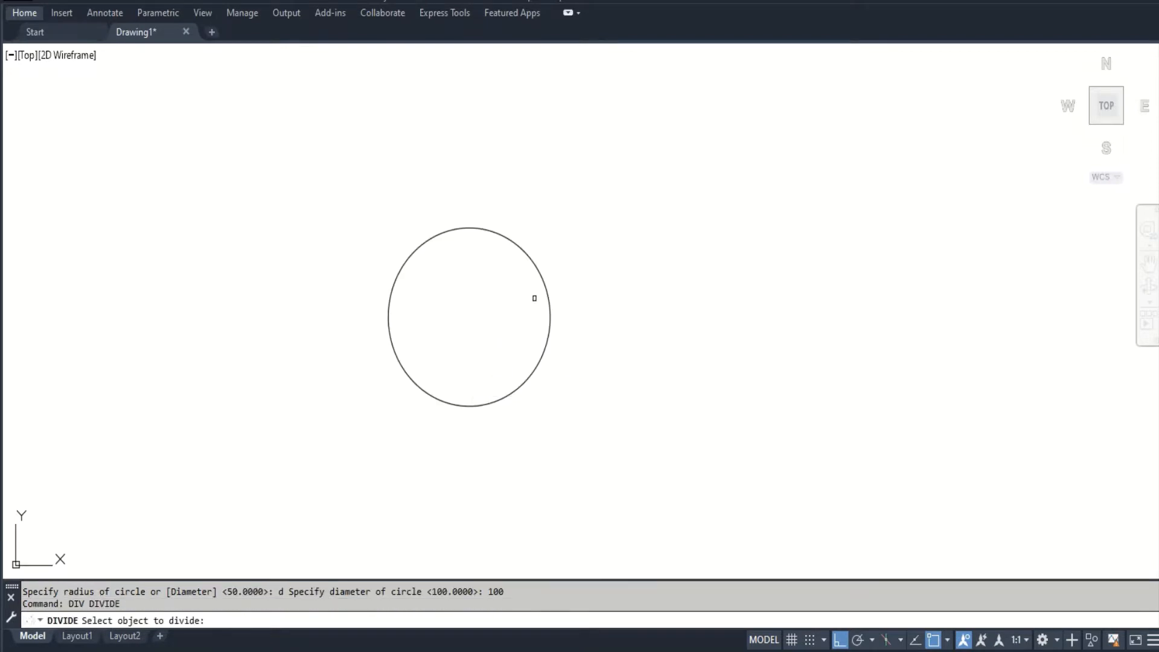
pyautogui.click(538, 272)
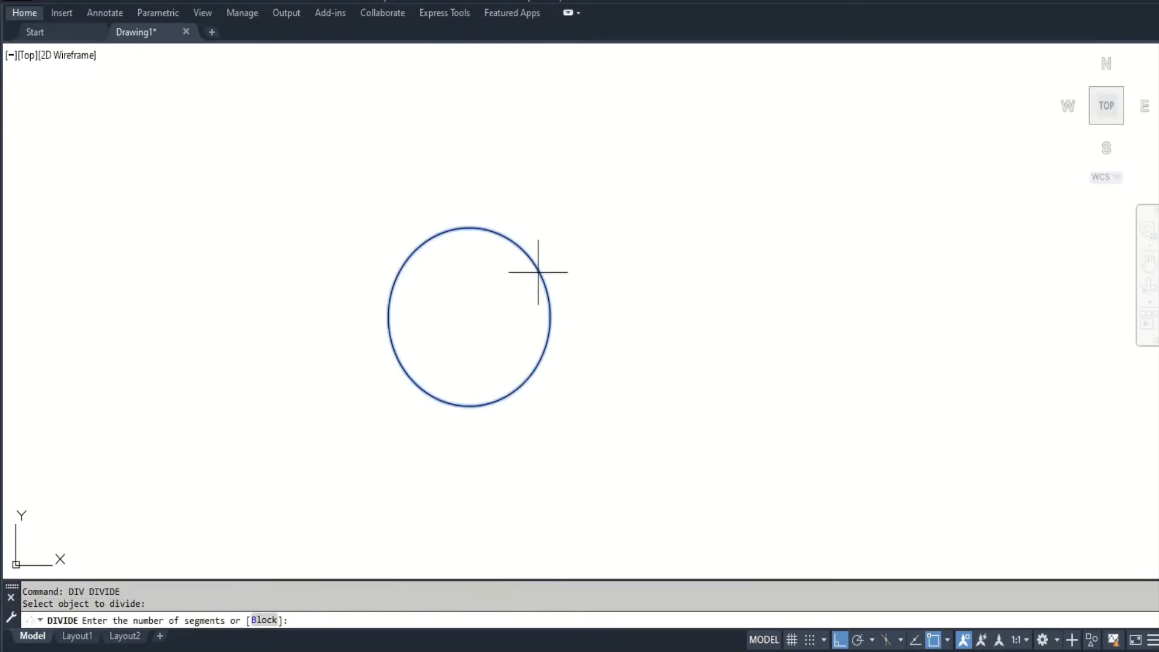
pyautogui.write('48')
pyautogui.press('Return')
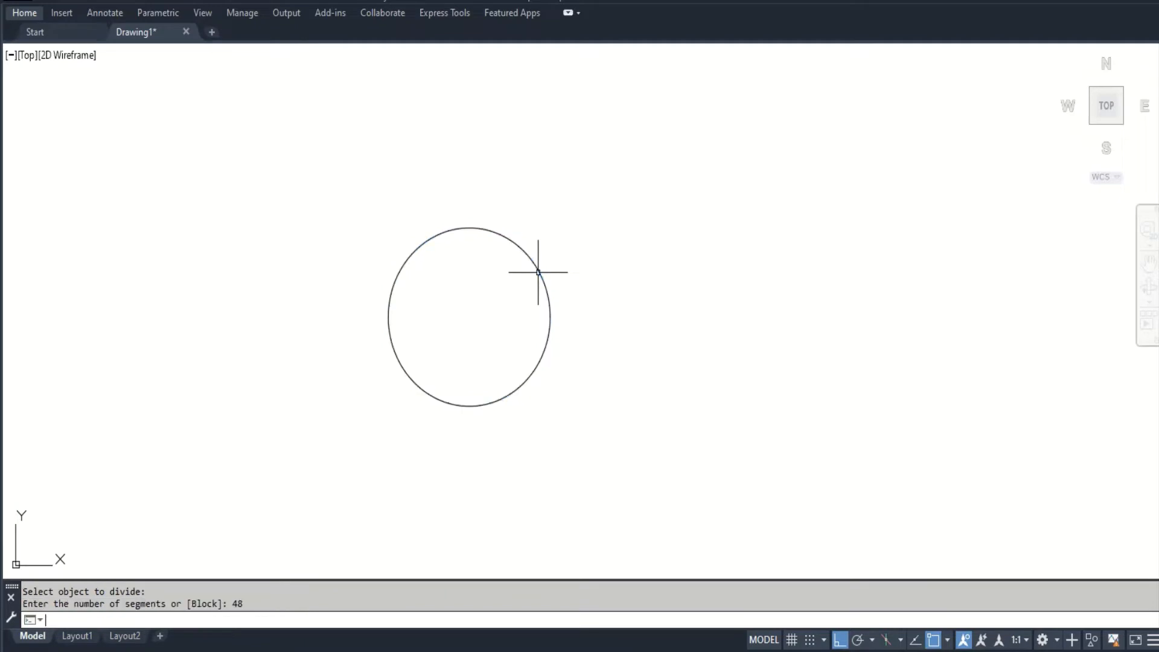
# Draw chords from the circle's bottom quadrant to the first three division points clockwise along its lower left arc
pyautogui.write('l')
pyautogui.press('Return')
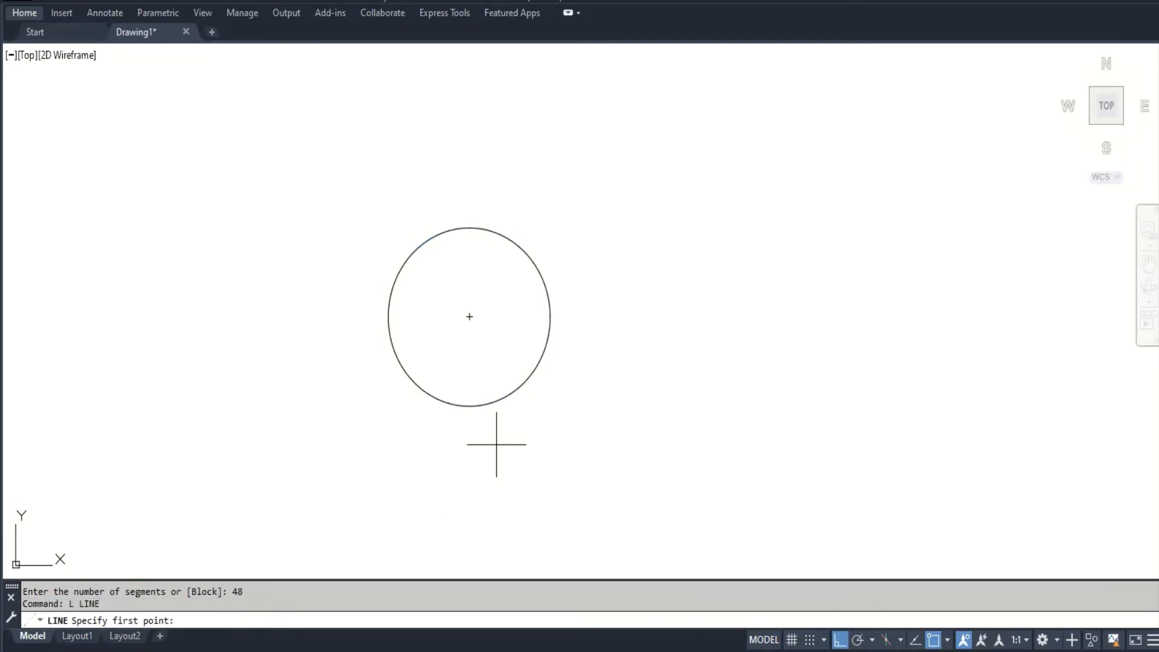
pyautogui.click(469, 405)
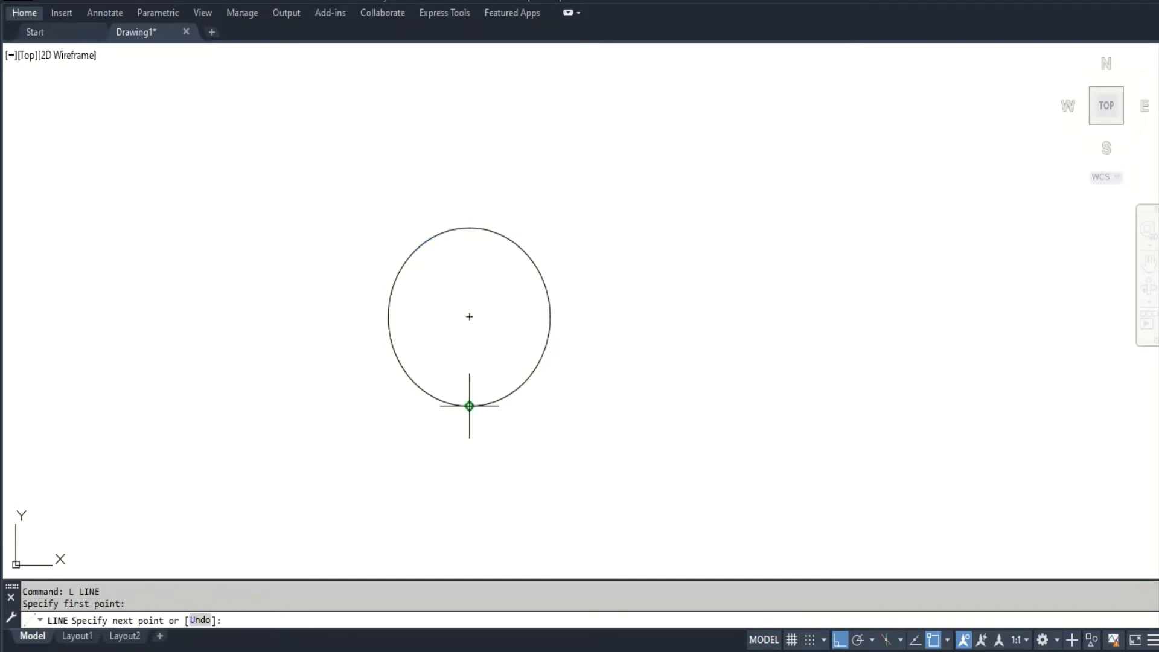
pyautogui.scroll(5, 471, 406)
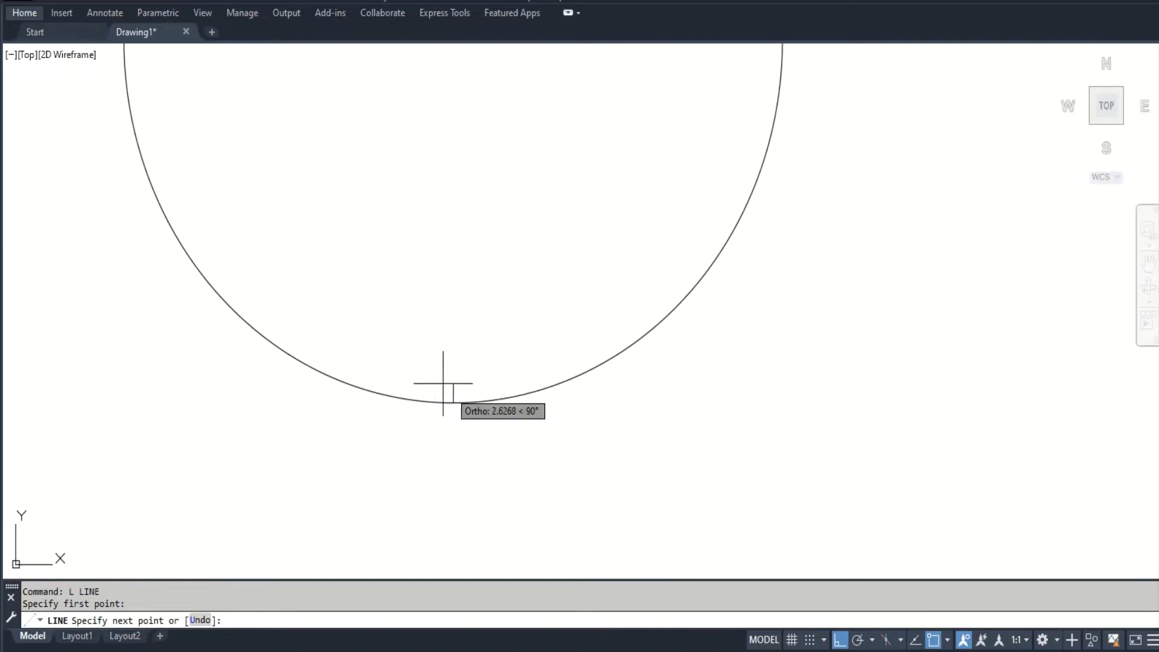
pyautogui.click(411, 400)
pyautogui.press('Return')
pyautogui.press('Return')
pyautogui.click(369, 391)
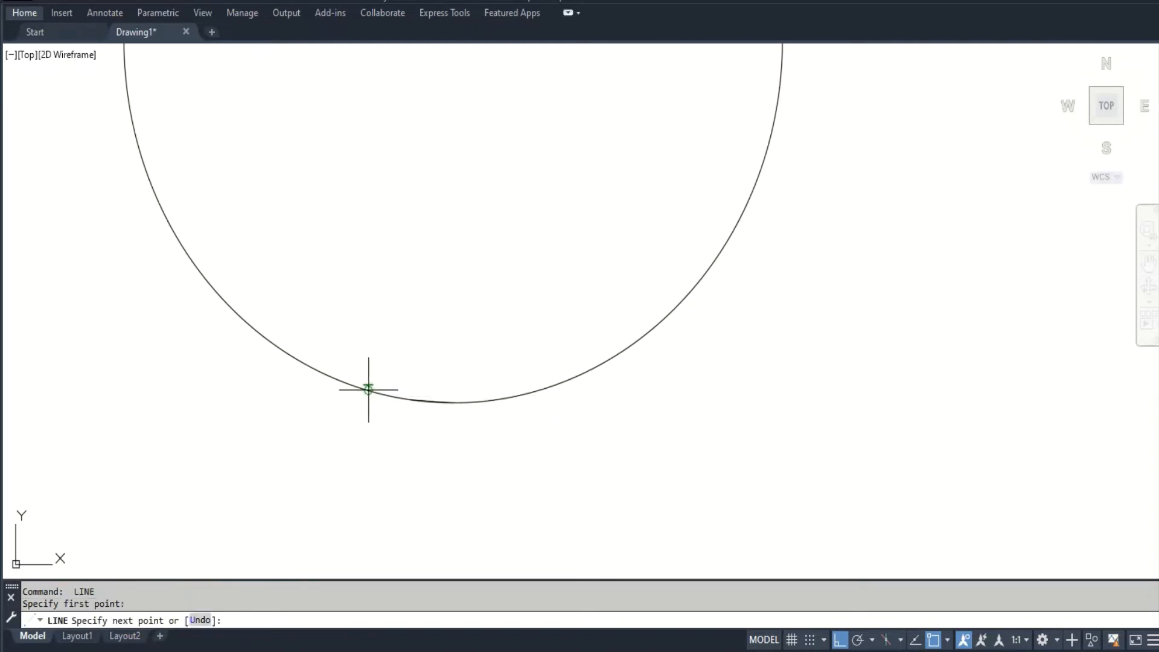
pyautogui.click(453, 401)
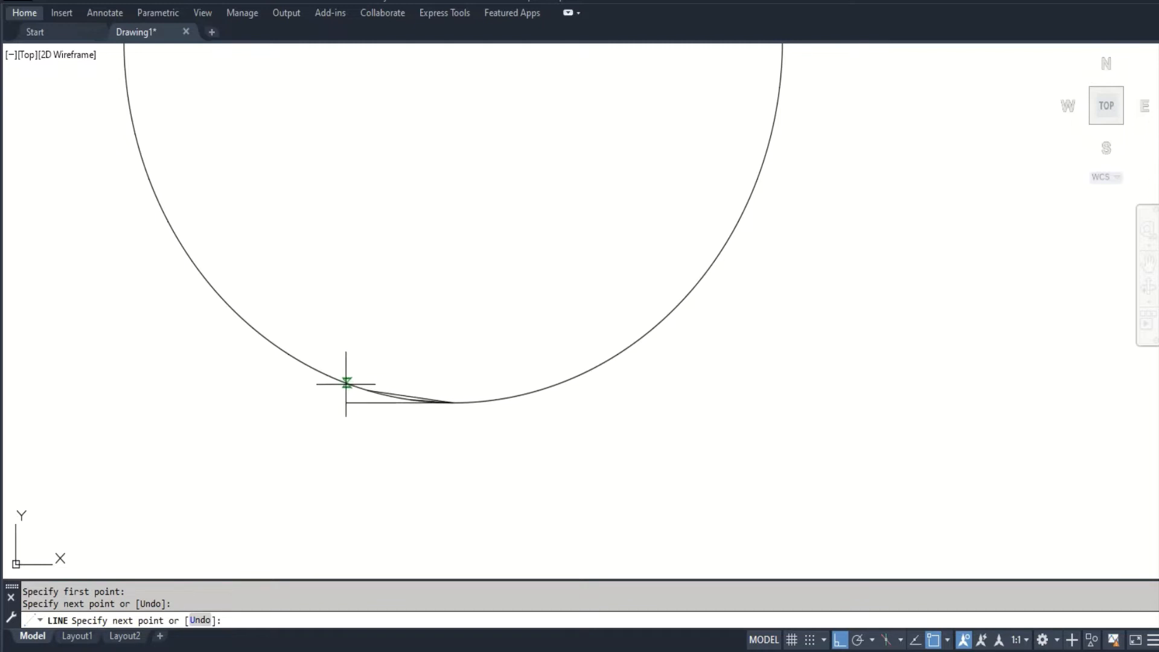
pyautogui.click(327, 374)
pyautogui.press('Return')
# Draw chords joining the bottom quadrant to the fourth through seventh division points clockwise from the bottom
pyautogui.press('Return')
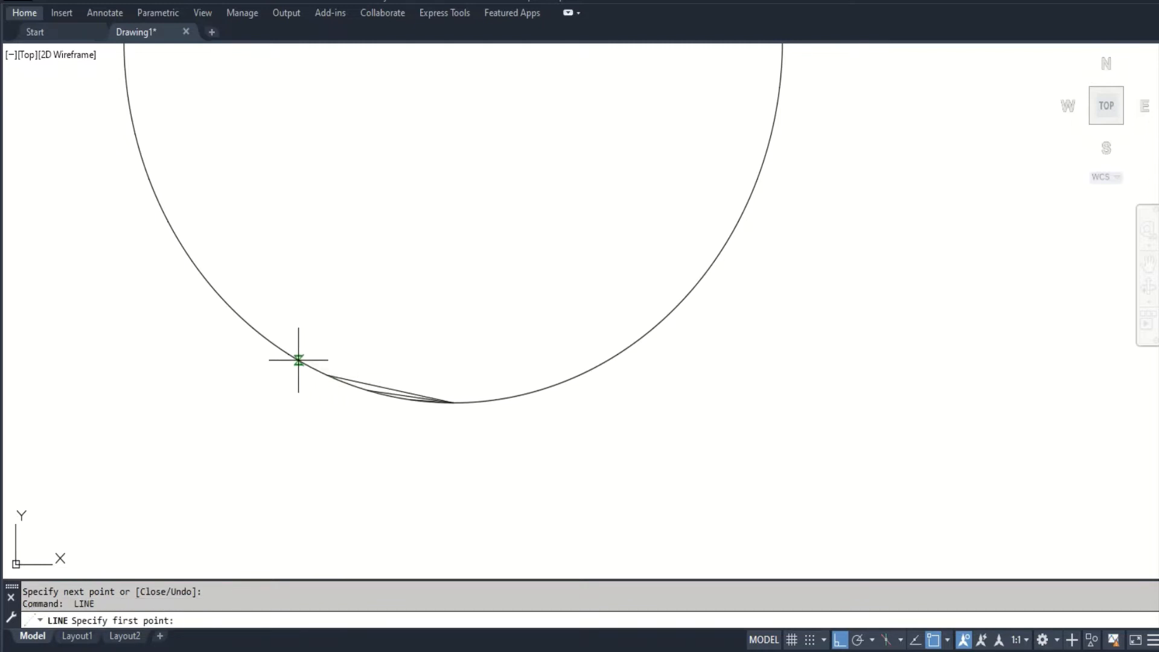
pyautogui.click(294, 352)
pyautogui.click(454, 402)
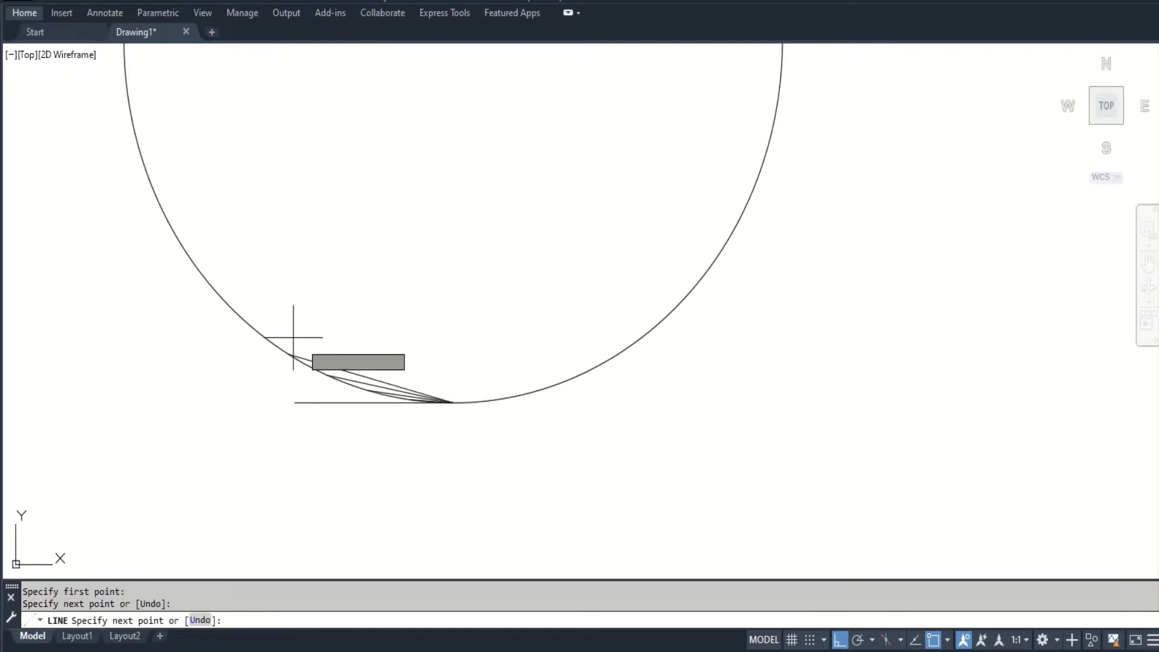
pyautogui.click(253, 327)
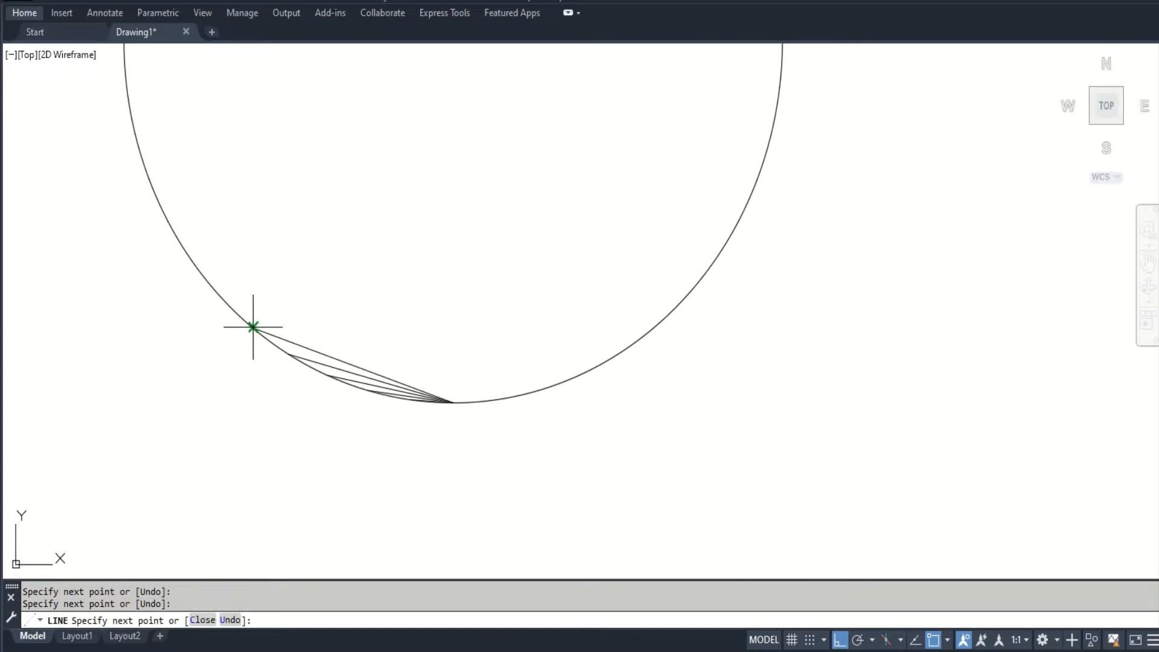
pyautogui.press('Return')
pyautogui.press('Return')
pyautogui.click(221, 296)
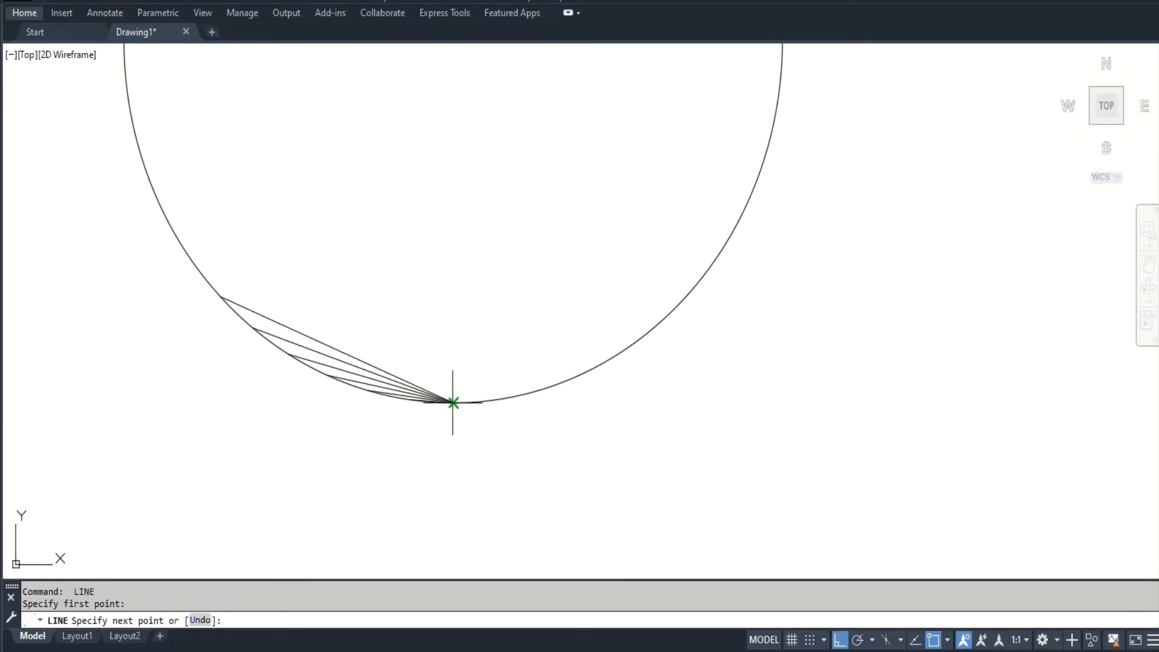
pyautogui.click(453, 402)
pyautogui.click(192, 261)
pyautogui.press('Return')
# Draw chords joining the bottom quadrant to the eighth through eleventh division points, ending just below the circle's left quadrant
pyautogui.press('Return')
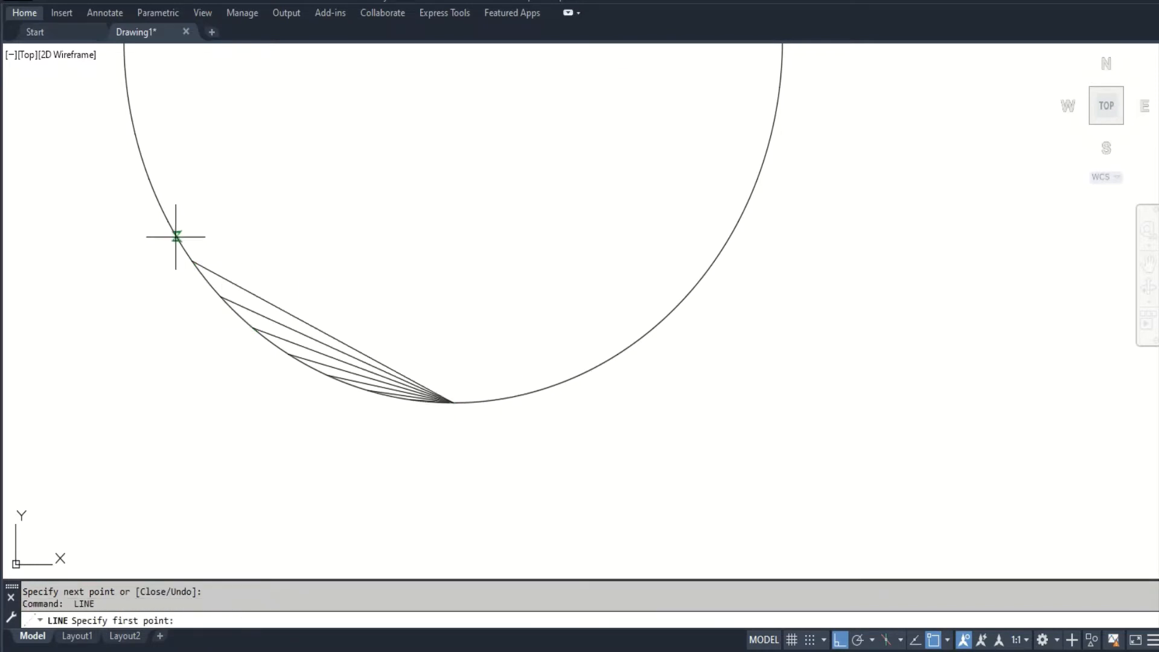
pyautogui.click(168, 221)
pyautogui.click(454, 402)
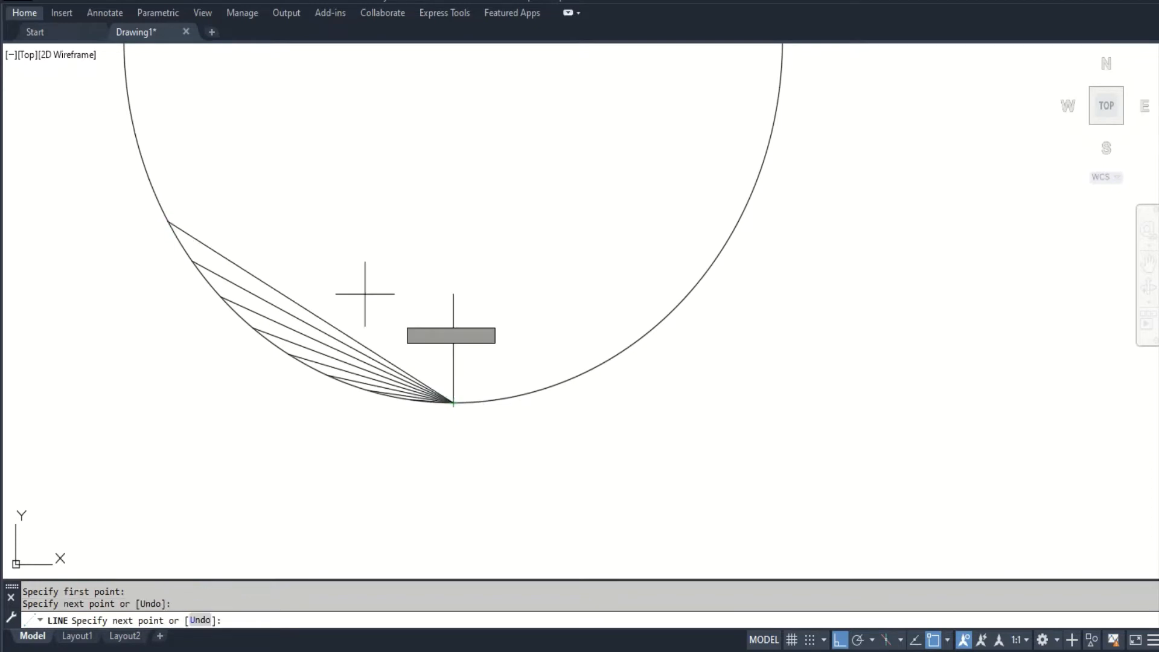
pyautogui.click(149, 179)
pyautogui.press('Return')
pyautogui.press('Return')
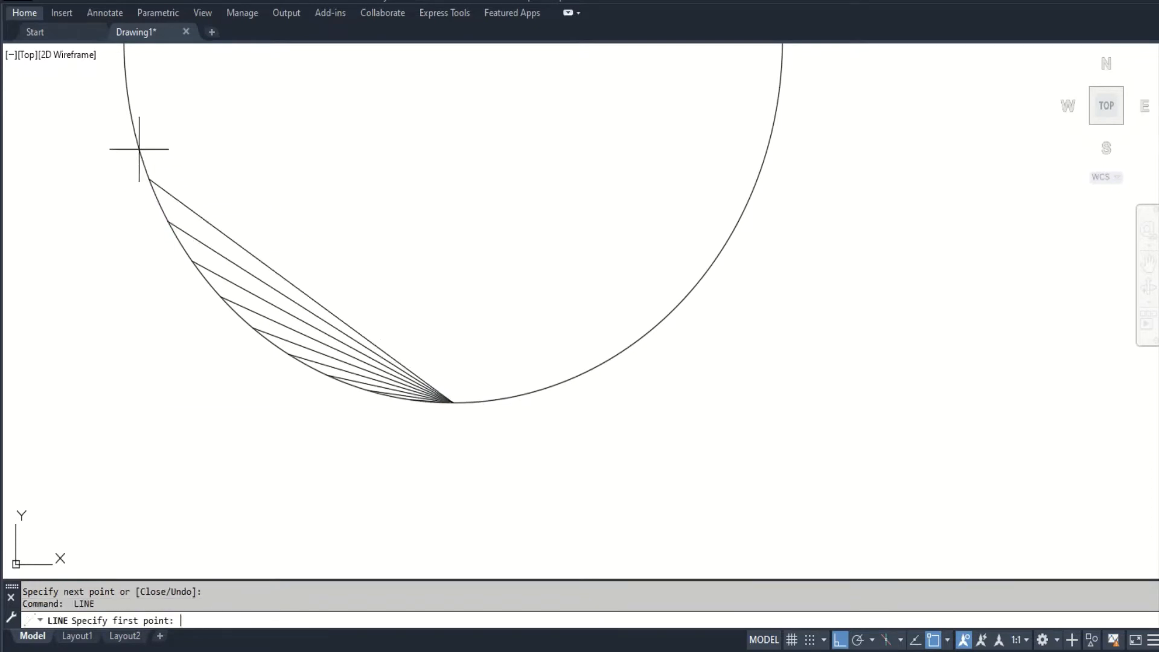
pyautogui.click(135, 134)
pyautogui.click(453, 402)
pyautogui.scroll(-2, 453, 402)
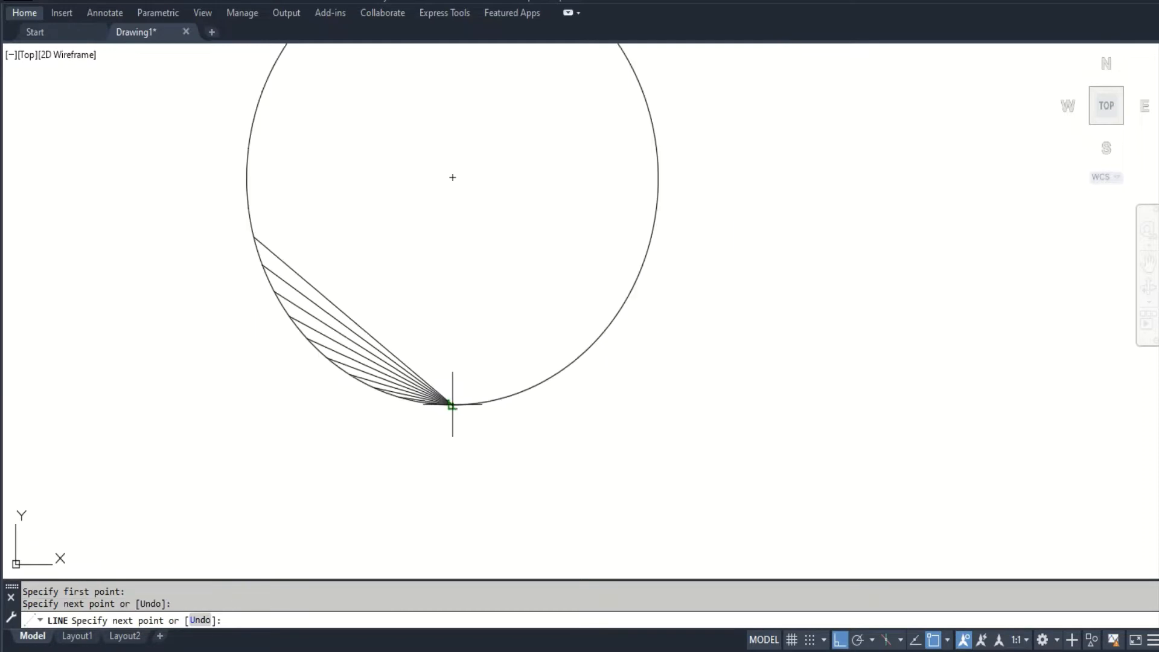
pyautogui.click(249, 207)
pyautogui.press('Return')
# Draw chords from the bottom quadrant to the circle's left quadrant and the two division points just above it
pyautogui.press('Return')
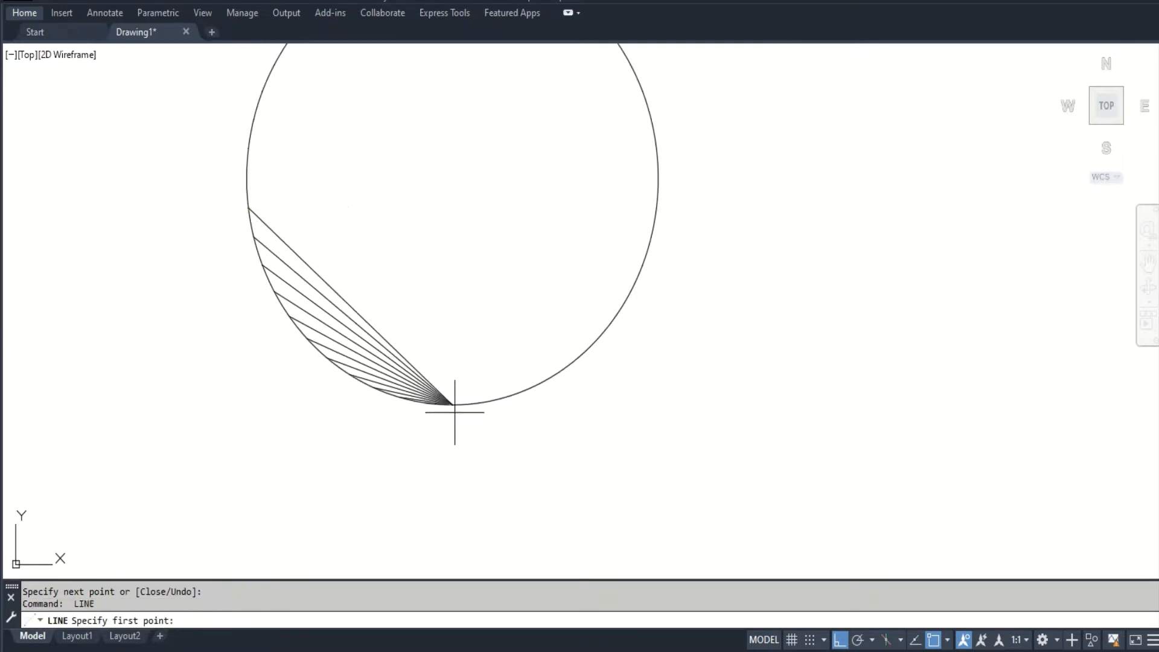
pyautogui.click(452, 404)
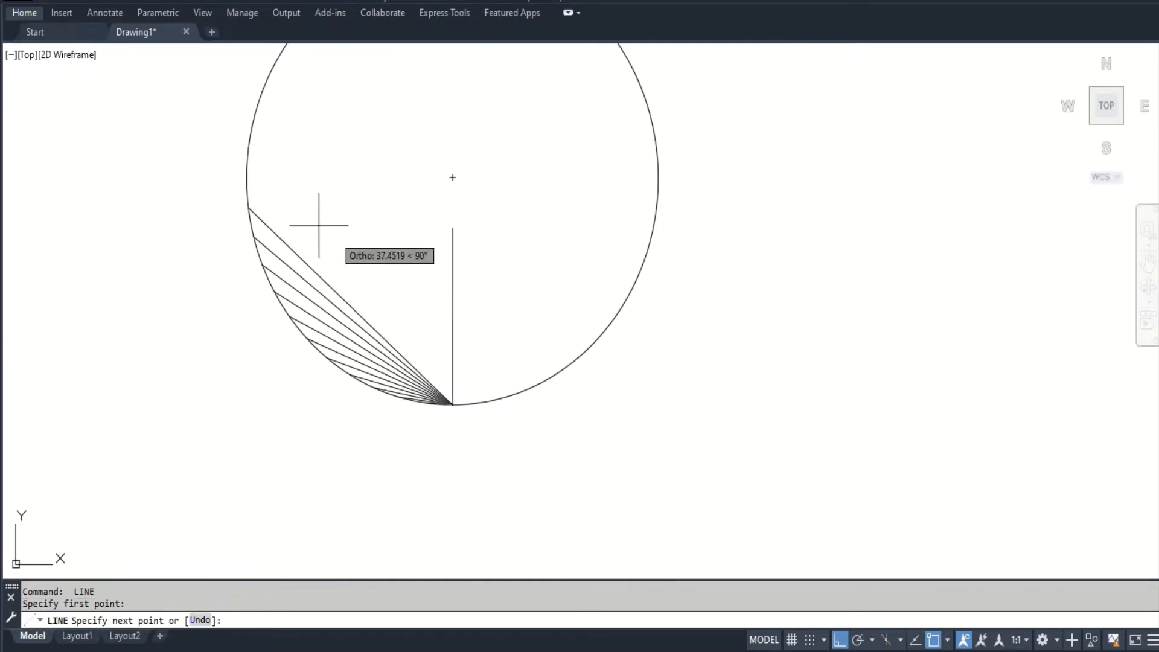
pyautogui.click(247, 176)
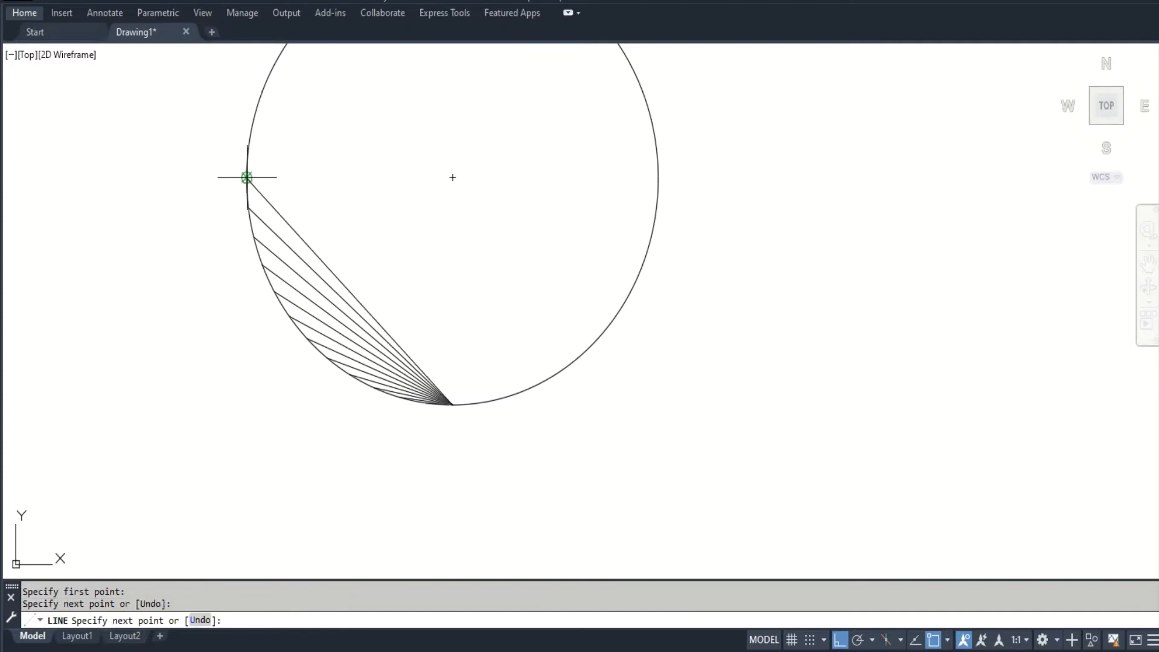
pyautogui.press('Return')
pyautogui.press('Return')
pyautogui.click(248, 148)
pyautogui.click(453, 404)
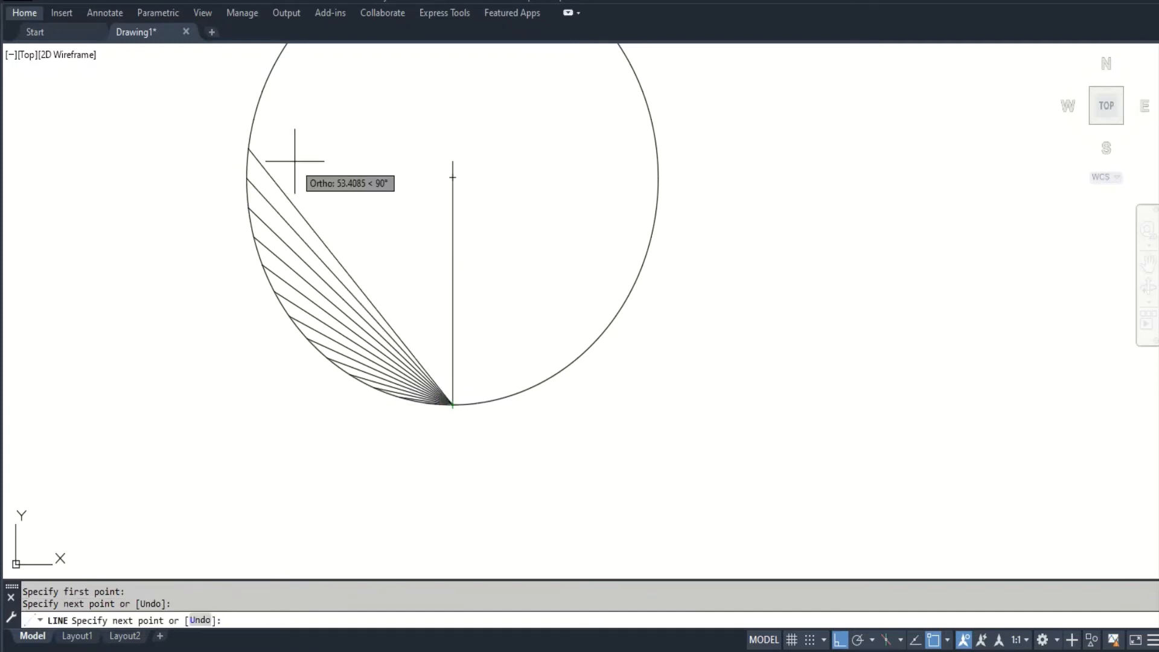
pyautogui.click(254, 118)
pyautogui.press('Return')
# Draw chords joining the bottom quadrant to the fifteenth through eighteenth division points on the upper left arc
pyautogui.press('Return')
pyautogui.click(262, 92)
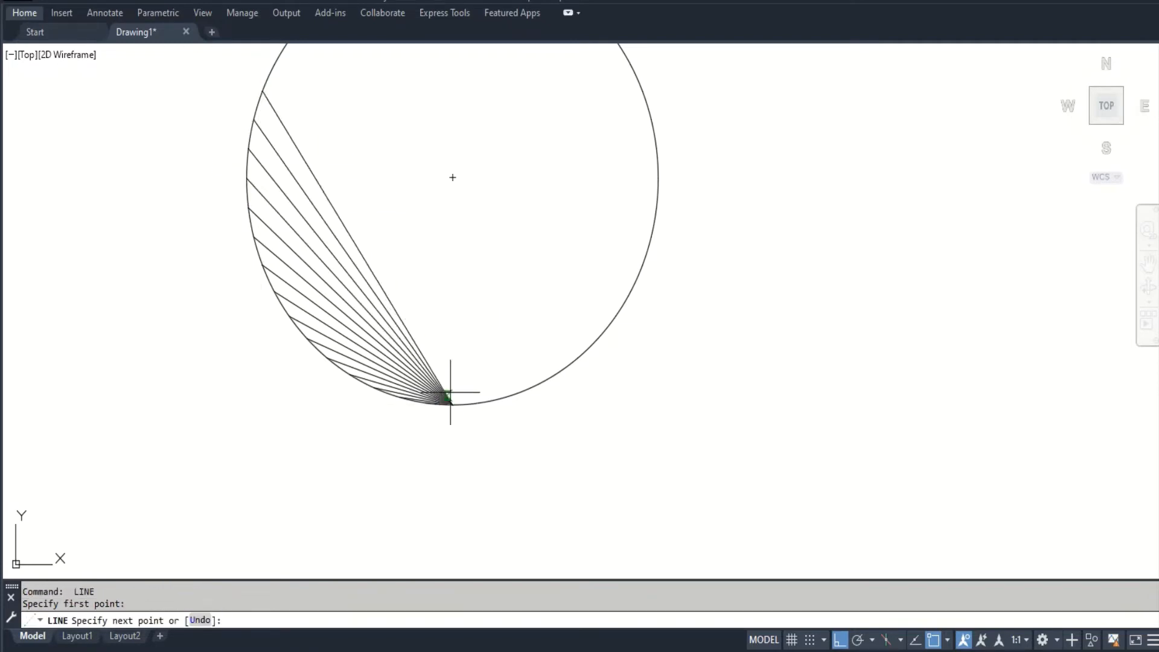
pyautogui.click(451, 393)
pyautogui.scroll(-2, 452, 403)
pyautogui.click(340, 190)
pyautogui.press('Return')
pyautogui.press('Return')
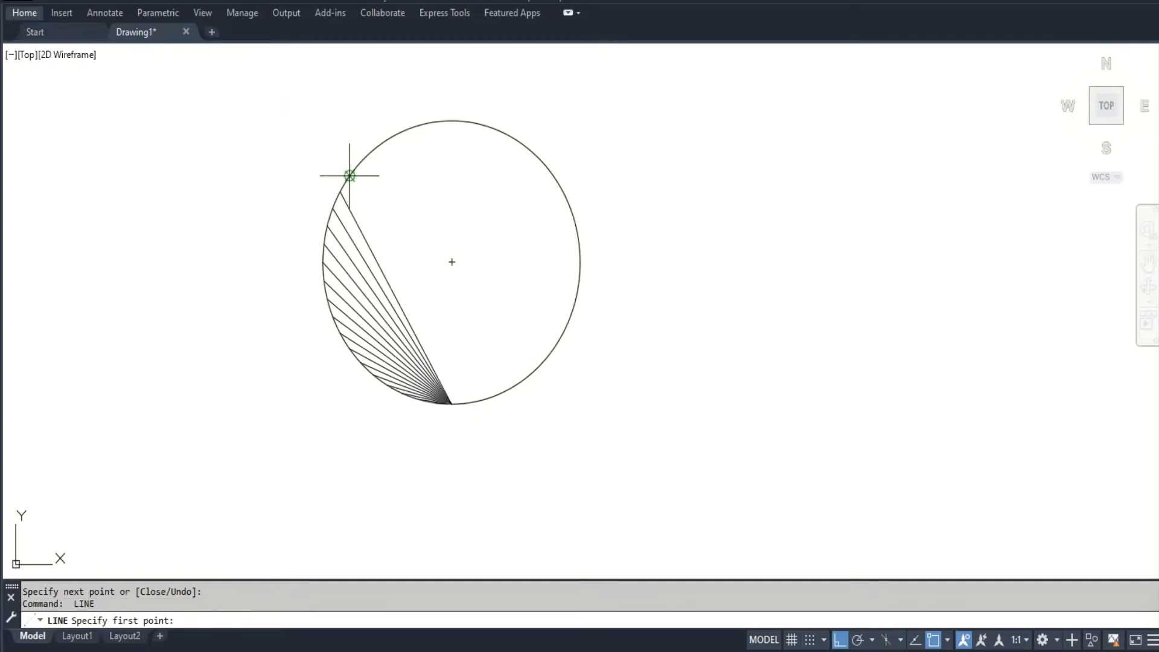
pyautogui.click(350, 175)
pyautogui.click(452, 403)
pyautogui.click(360, 162)
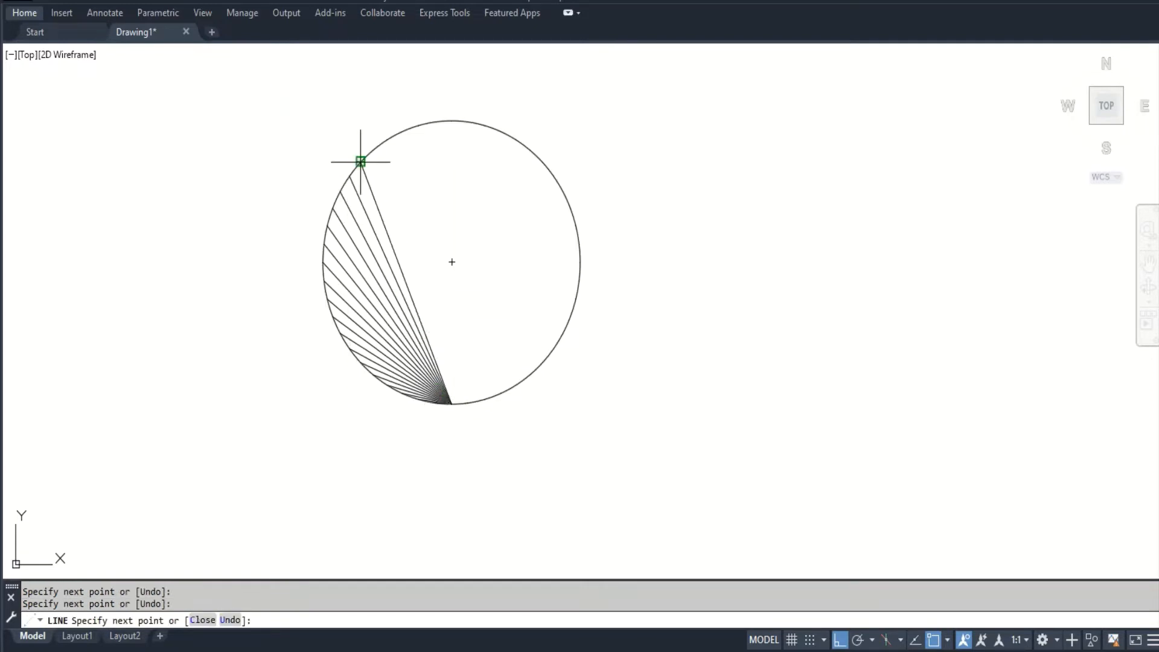
pyautogui.press('Return')
# Draw chords joining the bottom quadrant to the nineteenth through twenty-second division points near the circle's top
pyautogui.press('Return')
pyautogui.click(373, 149)
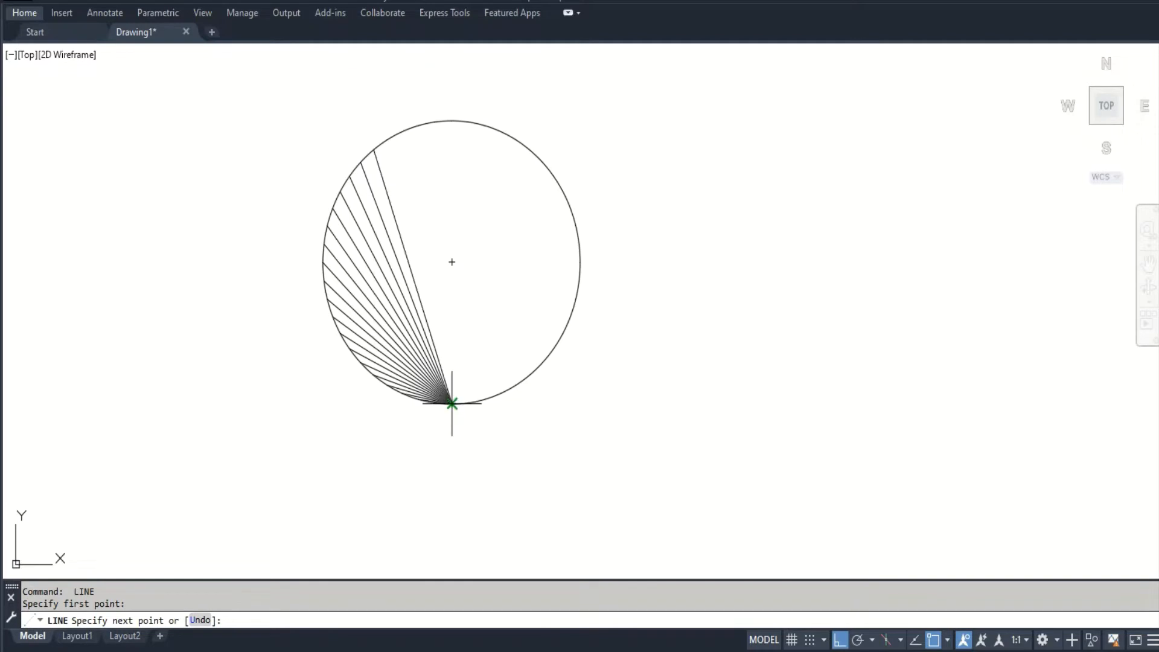
pyautogui.click(452, 403)
pyautogui.click(388, 139)
pyautogui.press('Return')
pyautogui.press('Return')
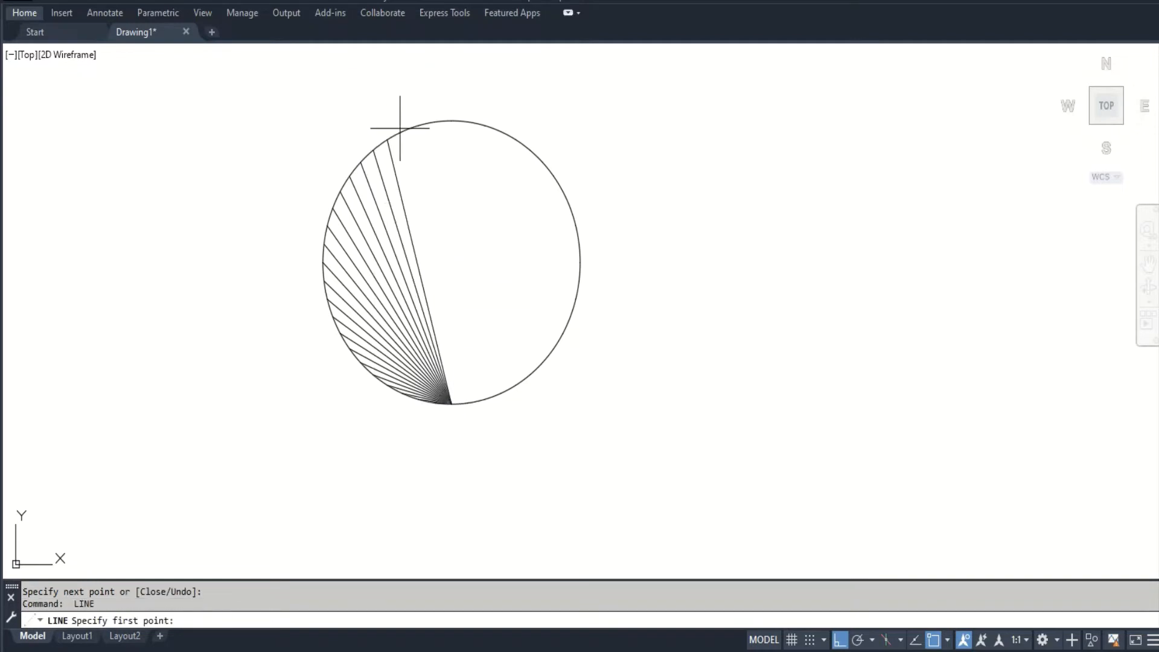
pyautogui.click(452, 403)
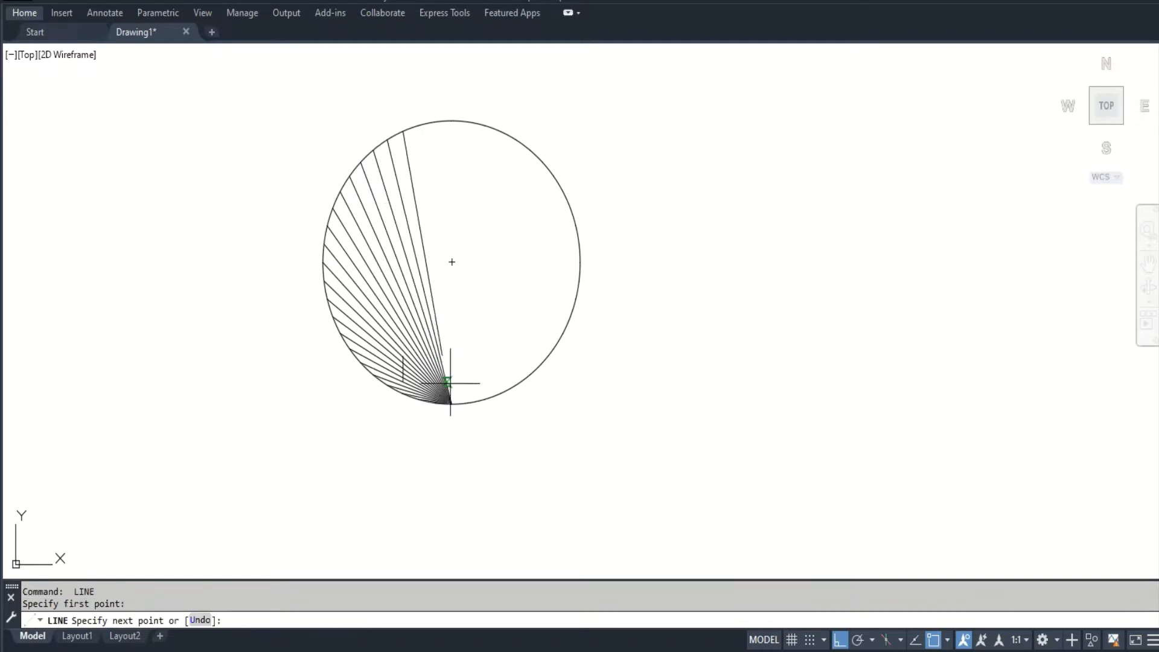
pyautogui.click(418, 125)
pyautogui.press('Return')
# Draw the last two chords from the bottom quadrant, to the division point just left of the top and to the top quadrant
pyautogui.press('Return')
pyautogui.click(436, 123)
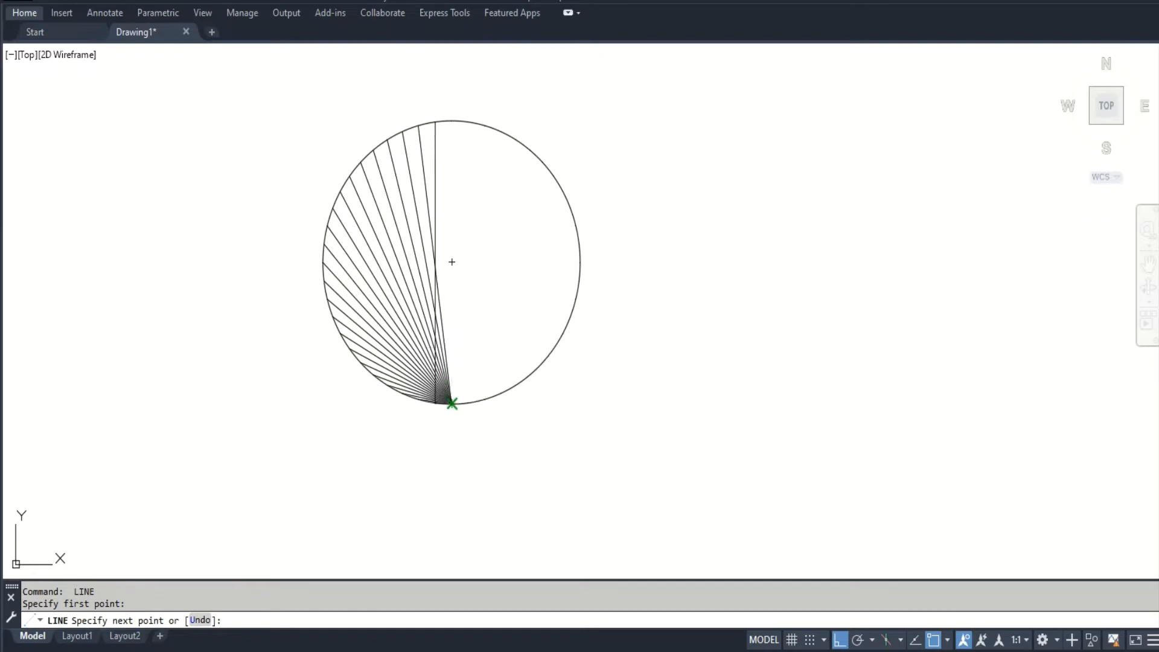
pyautogui.click(452, 403)
pyautogui.click(451, 120)
pyautogui.press('Return')
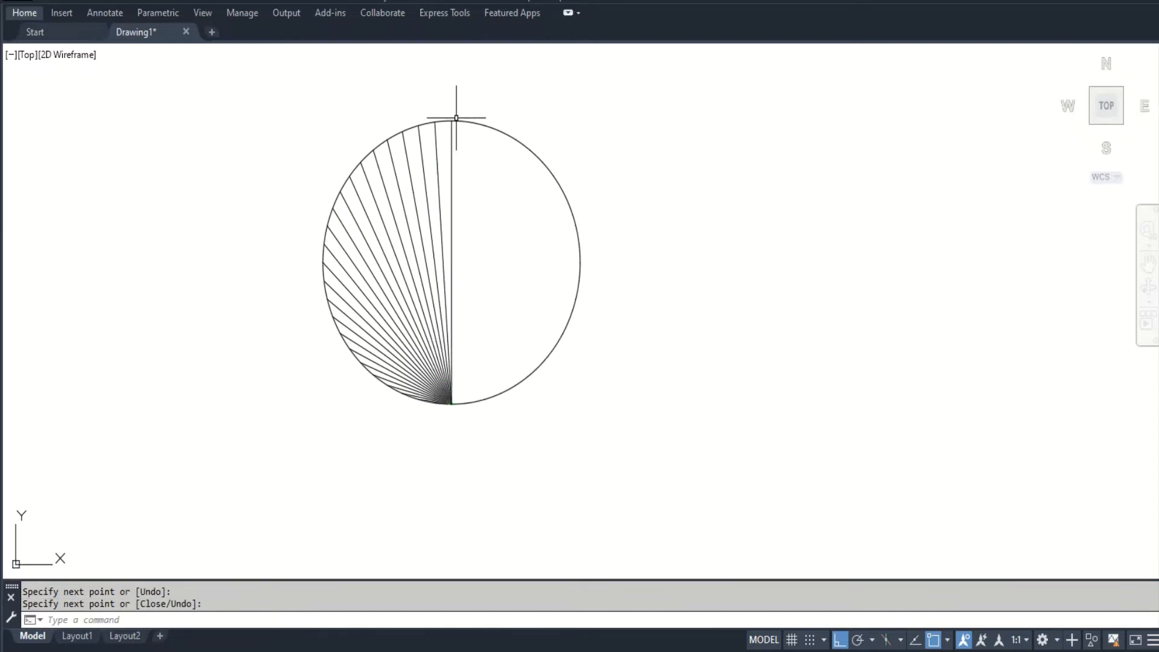
# Mirror the circle and all the left-hand chords across the vertical diameter, keeping the source objects
pyautogui.write('mi')
pyautogui.press('Return')
pyautogui.click(401, 290)
pyautogui.scroll(8, 413, 365)
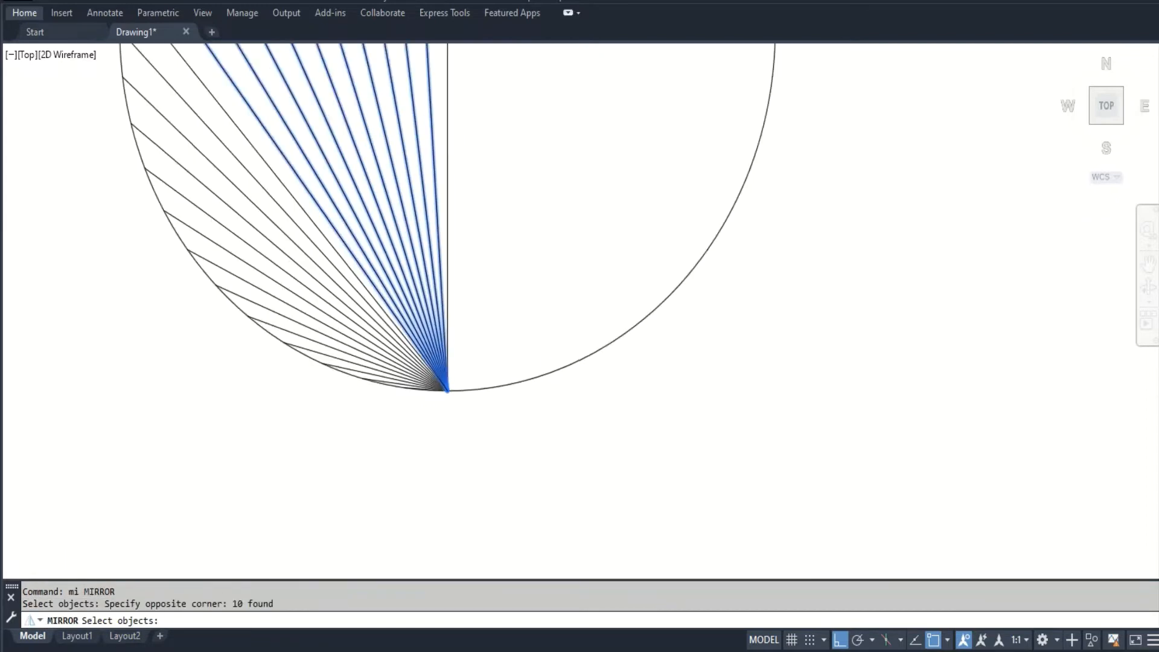
pyautogui.scroll(-10, 414, 343)
pyautogui.click(303, 130)
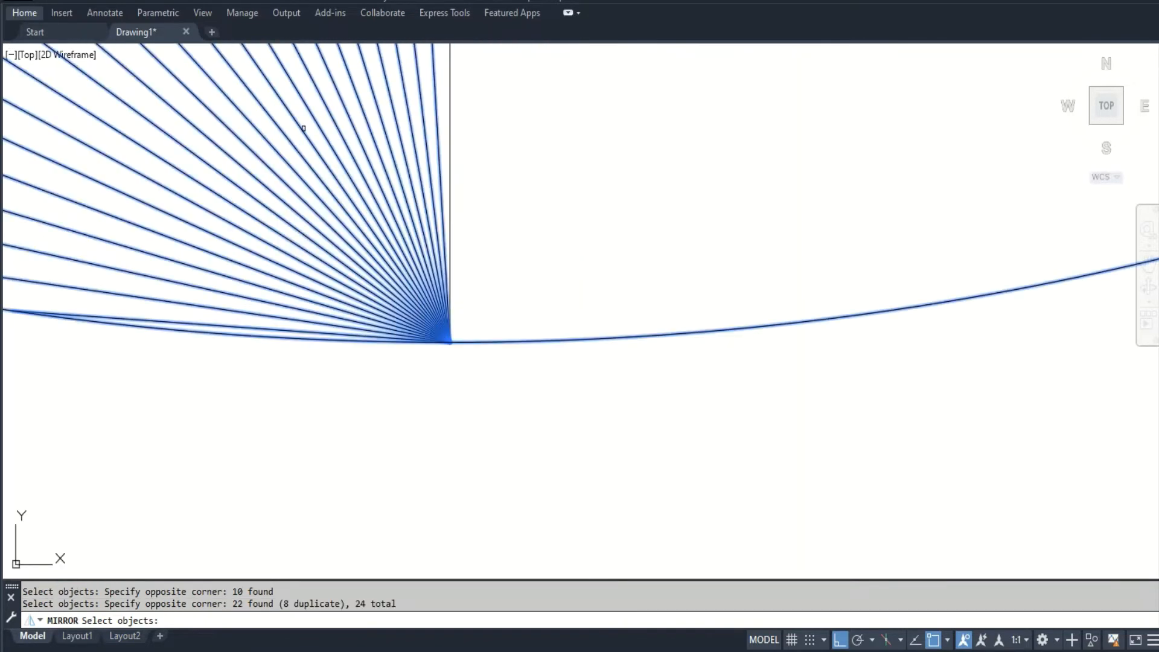
pyautogui.press('Return')
pyautogui.click(451, 107)
pyautogui.scroll(-4, 460, 141)
pyautogui.scroll(-4, 477, 382)
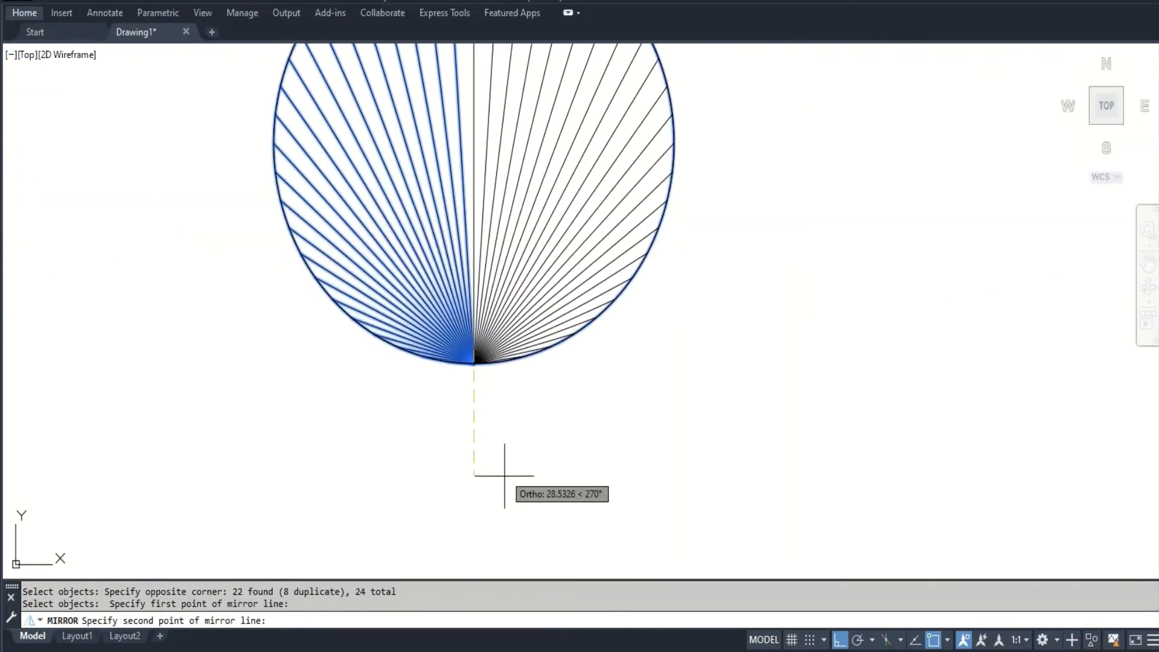
pyautogui.click(497, 466)
pyautogui.scroll(-2, 513, 468)
pyautogui.press('Return')
# Start rotating all the chords of the fan, without the circle, with the circle's centre as base point
pyautogui.write('r')
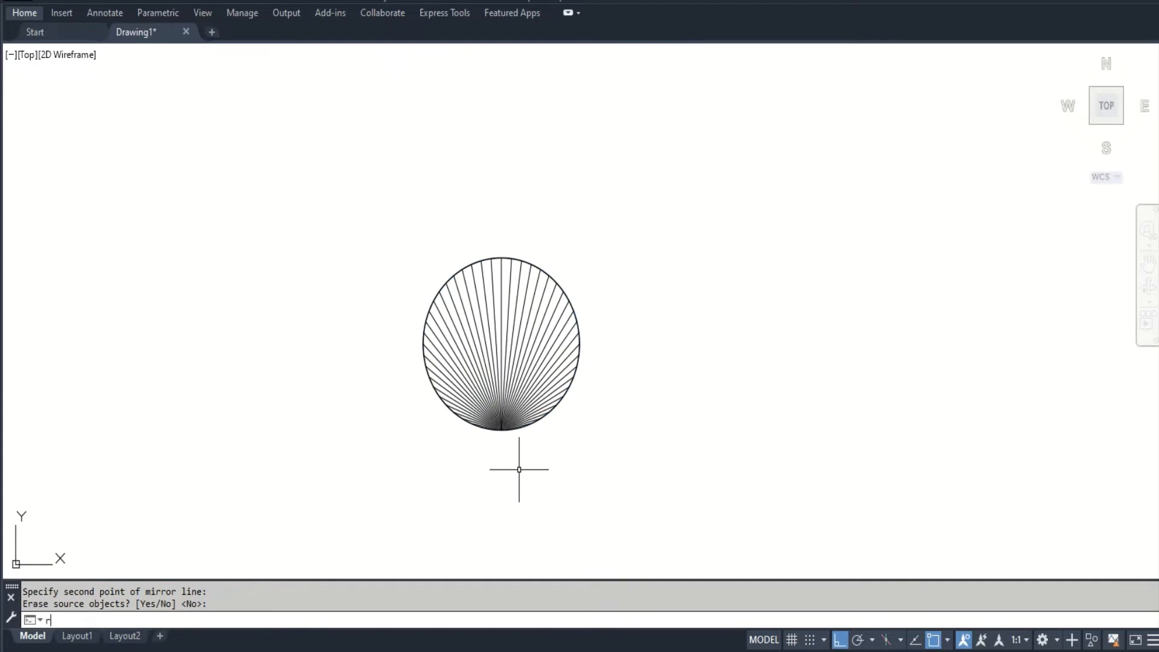
pyautogui.write('o')
pyautogui.press('Return')
pyautogui.scroll(6, 502, 445)
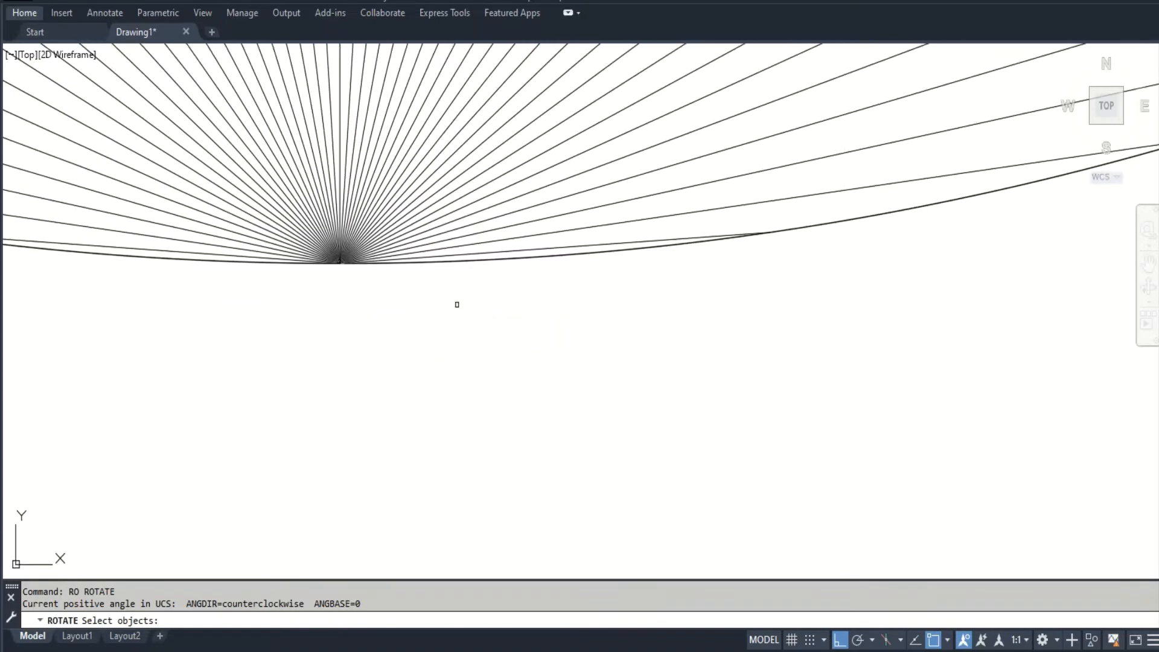
pyautogui.scroll(5, 445, 268)
pyautogui.scroll(-6, 423, 235)
pyautogui.click(424, 243)
pyautogui.click(273, 134)
pyautogui.scroll(-4, 465, 452)
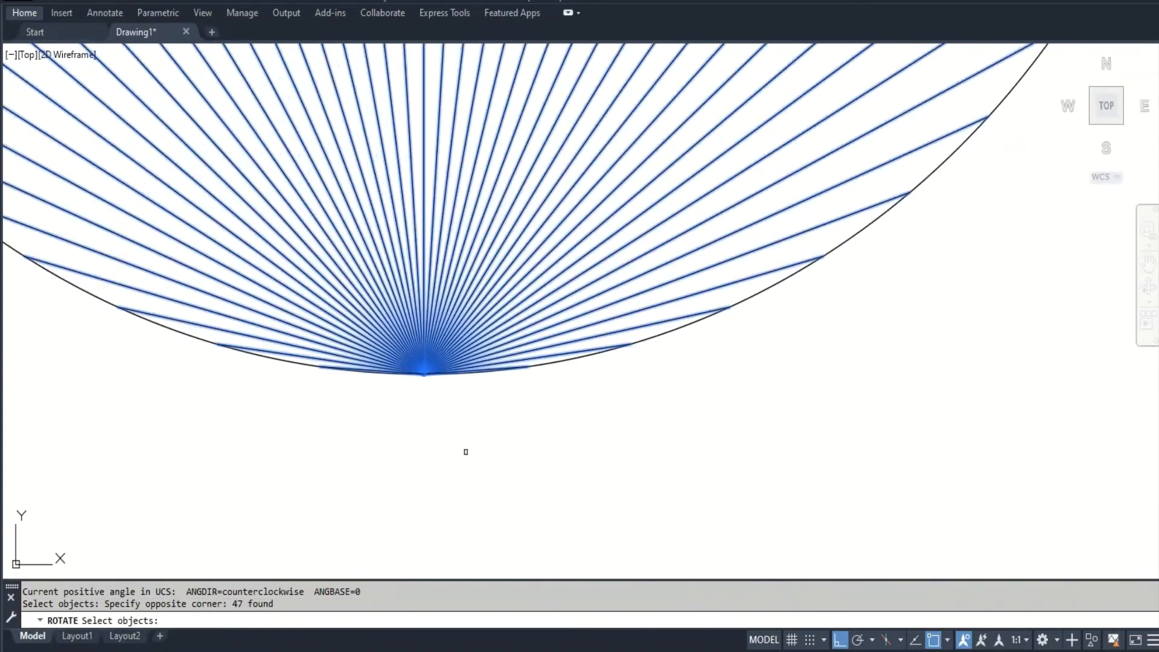
pyautogui.scroll(-3, 465, 452)
pyautogui.press('Return')
pyautogui.write('cen')
pyautogui.press('Return')
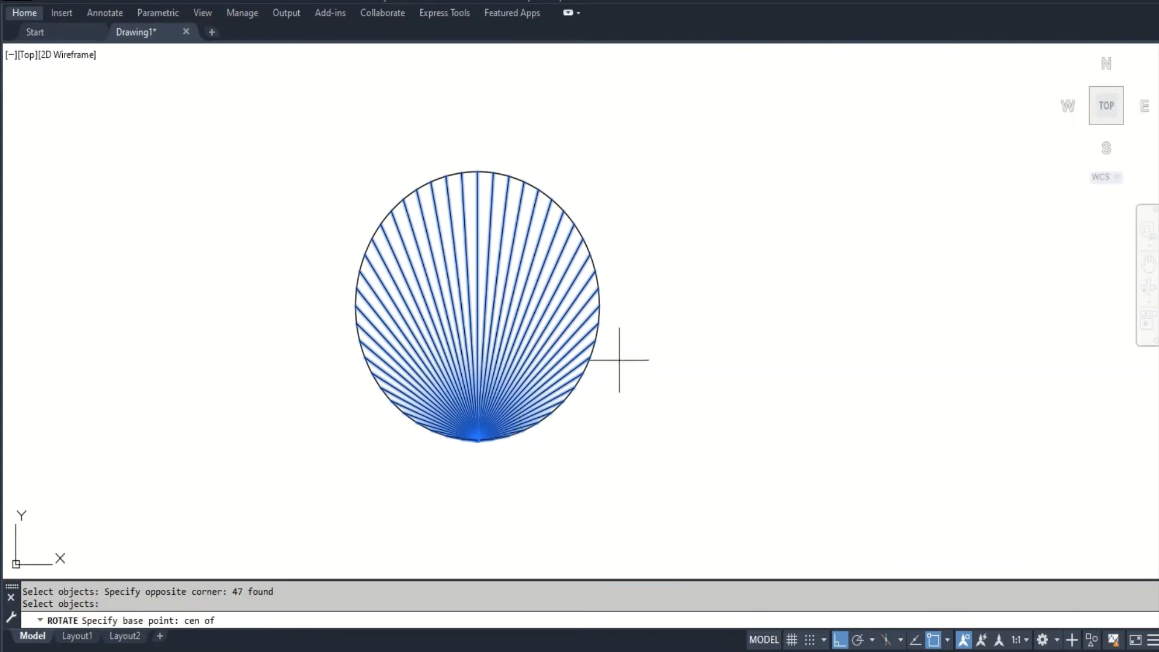
pyautogui.click(600, 325)
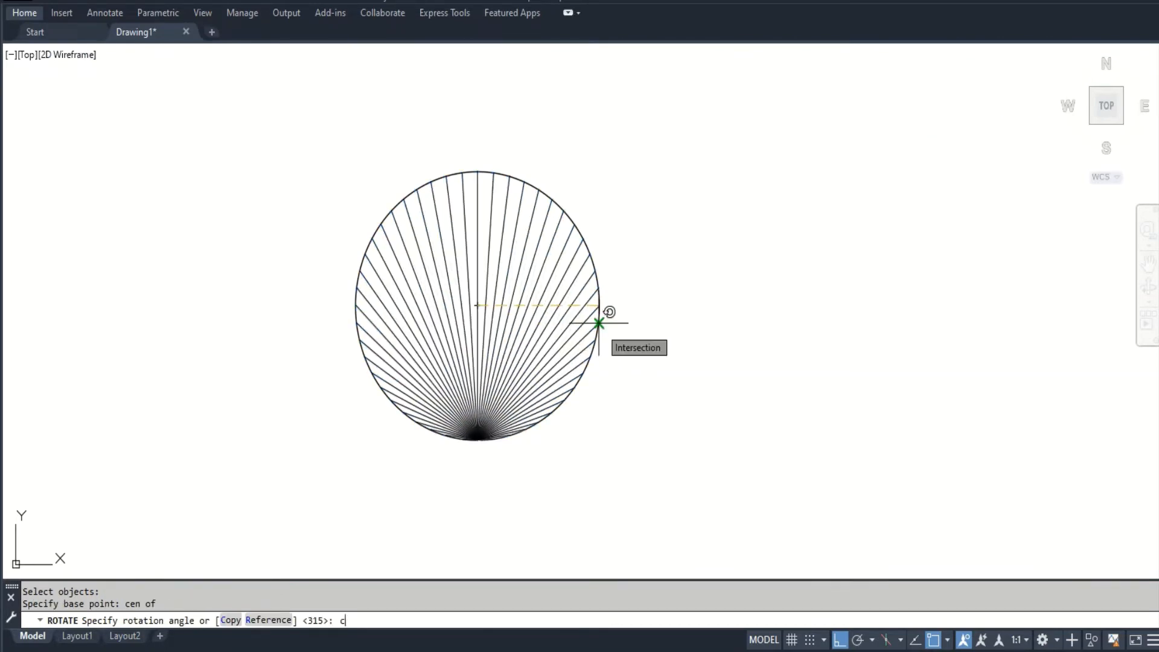
# Rotate a copy of the fan by reference from the bottom quadrant to the second division point below the left quadrant
pyautogui.write('c')
pyautogui.press('Return')
pyautogui.write('r')
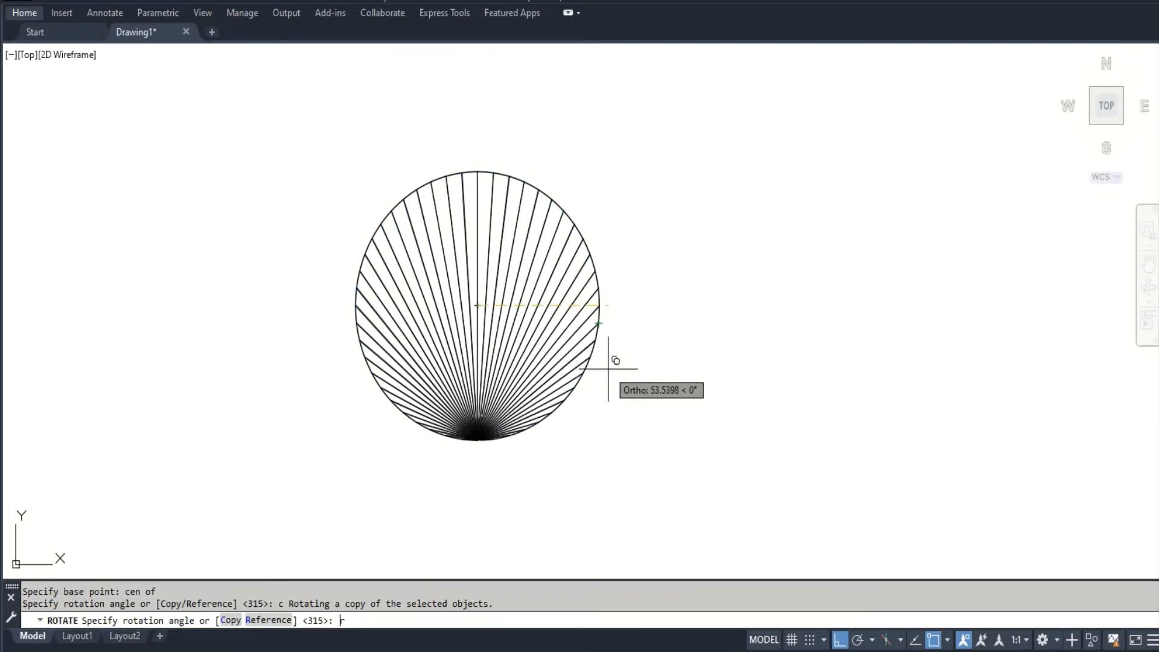
pyautogui.press('Return')
pyautogui.click(589, 379)
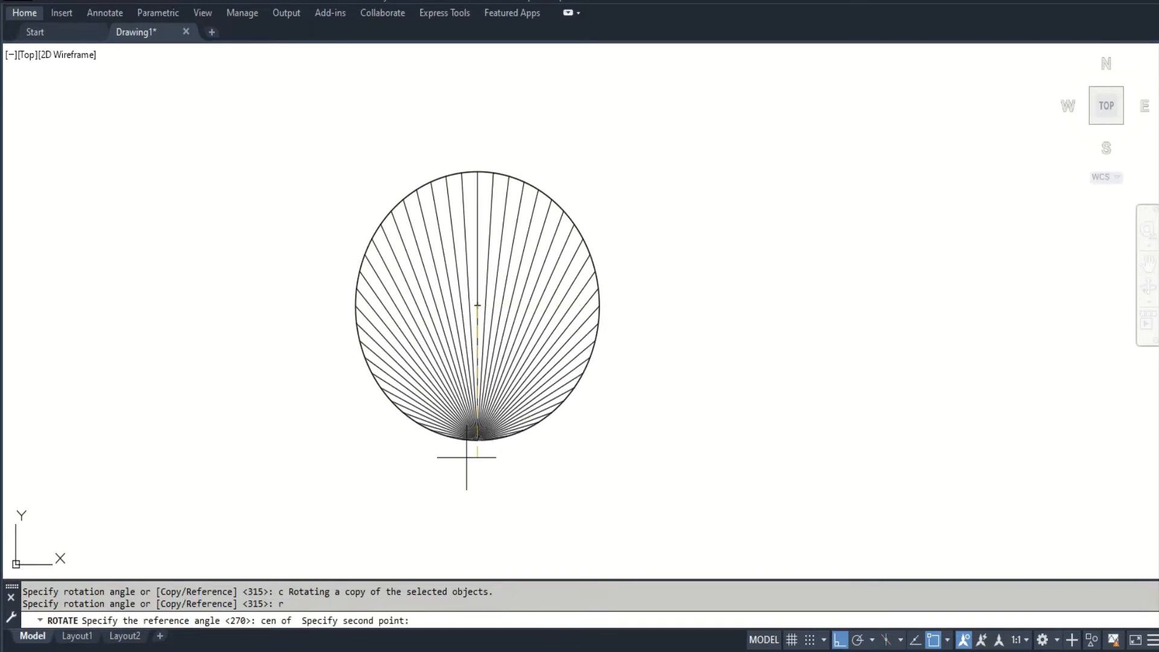
pyautogui.scroll(4, 468, 461)
pyautogui.click(614, 216)
pyautogui.scroll(-3, 631, 372)
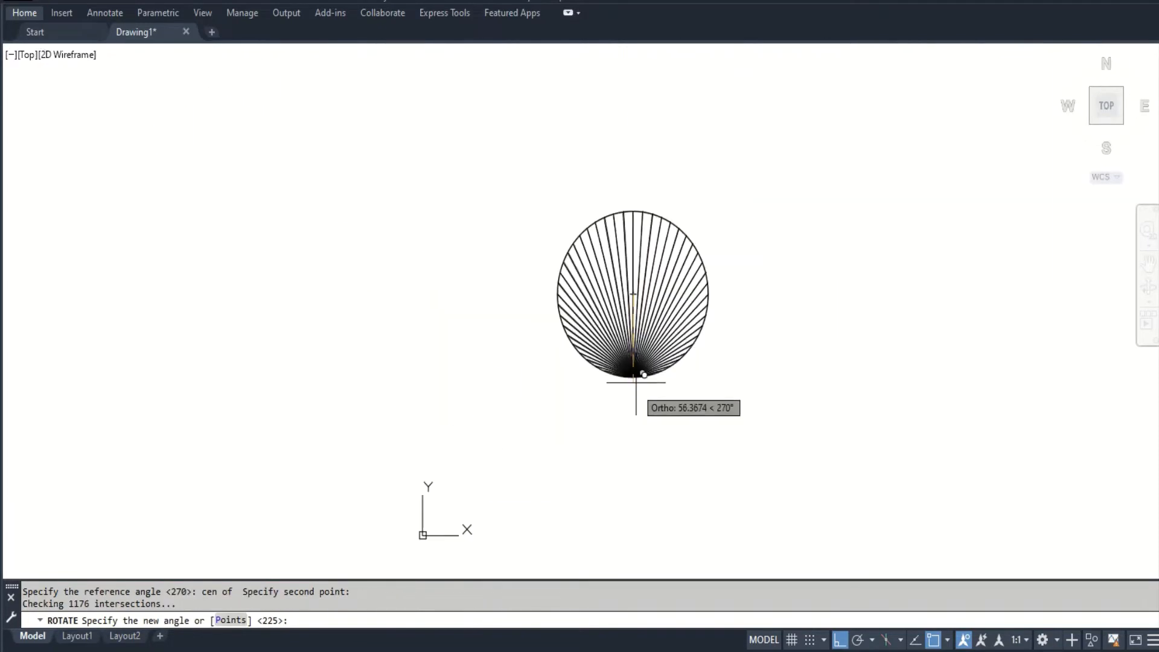
pyautogui.scroll(4, 589, 356)
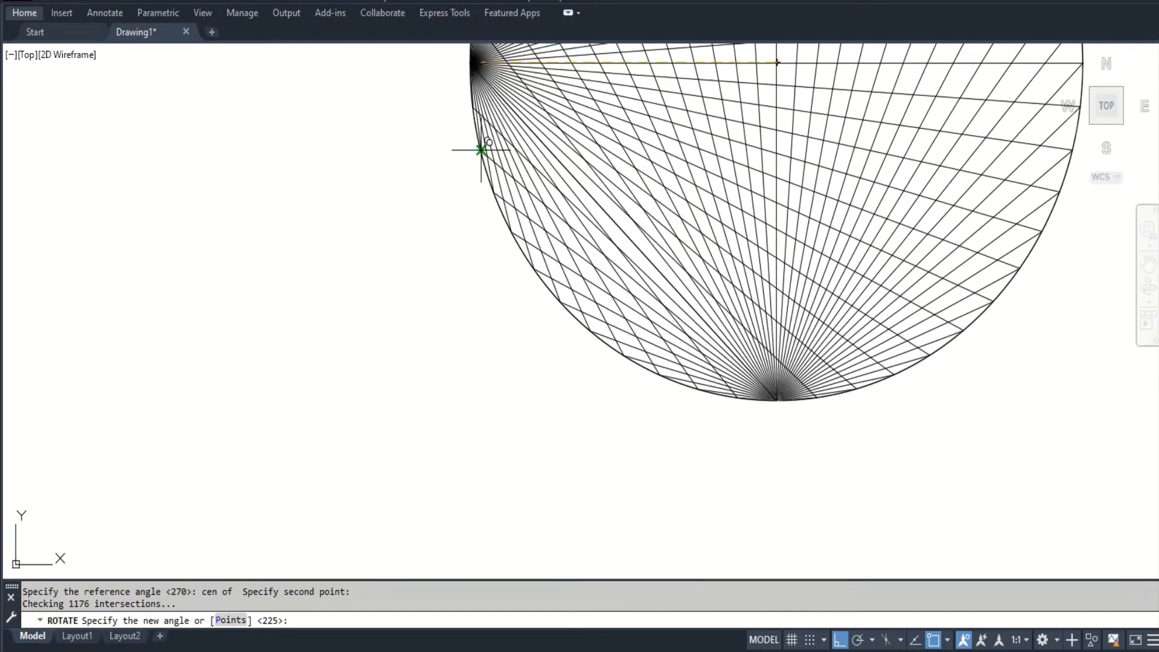
pyautogui.scroll(4, 479, 148)
pyautogui.click(448, 103)
pyautogui.scroll(-4, 375, 322)
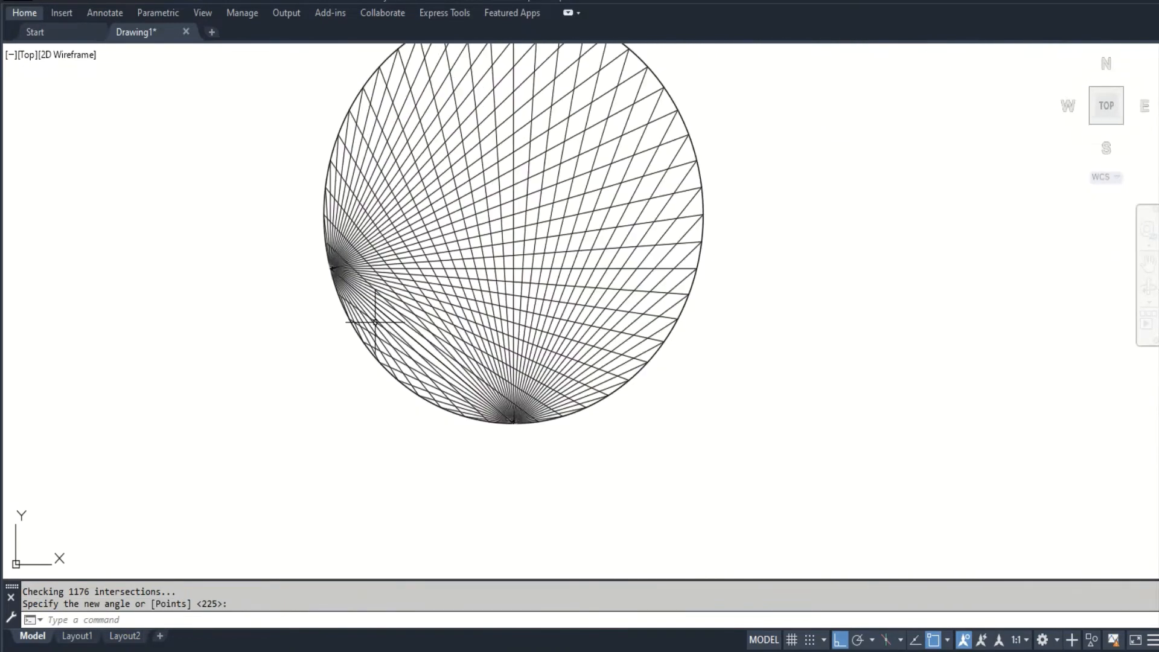
pyautogui.press('Escape')
# Start a solid hatch and fill the arc-side cell between the second and third division points left of the circle's top
pyautogui.write('z')
pyautogui.press('Return')
pyautogui.write('e')
pyautogui.press('Return')
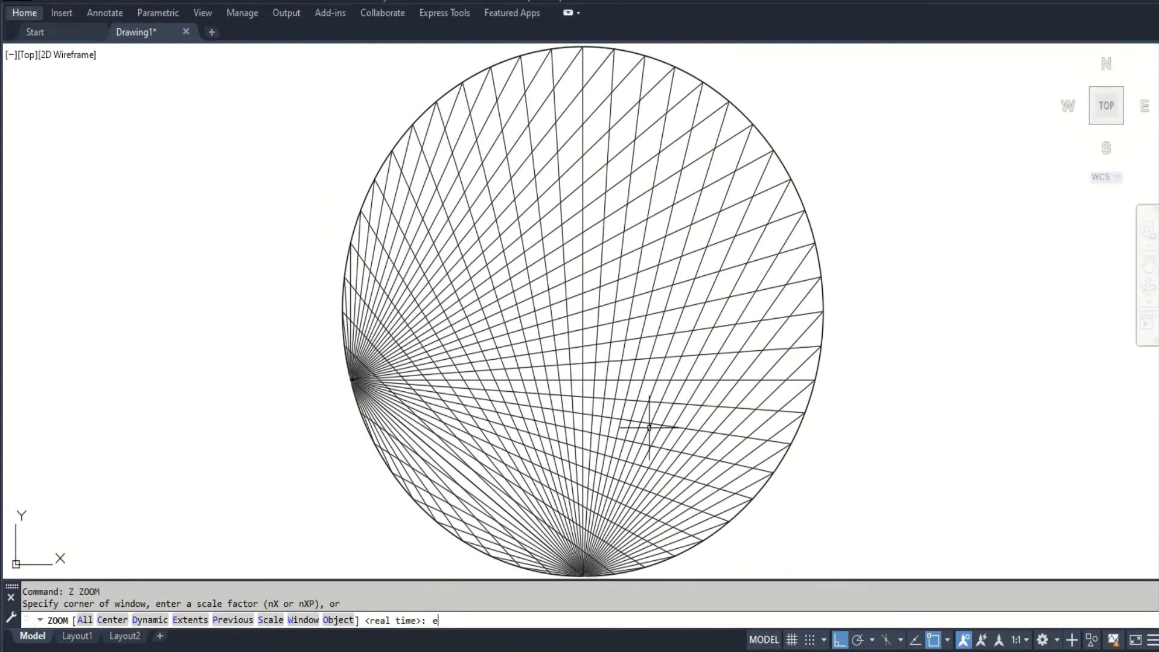
pyautogui.write('bh')
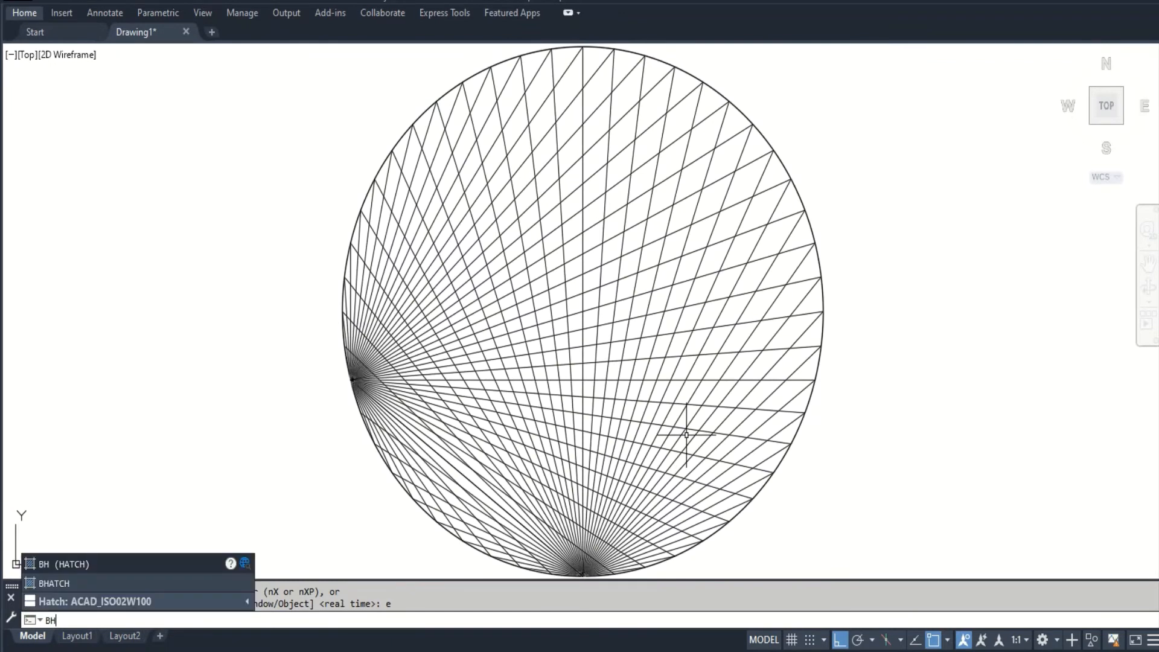
pyautogui.press('Return')
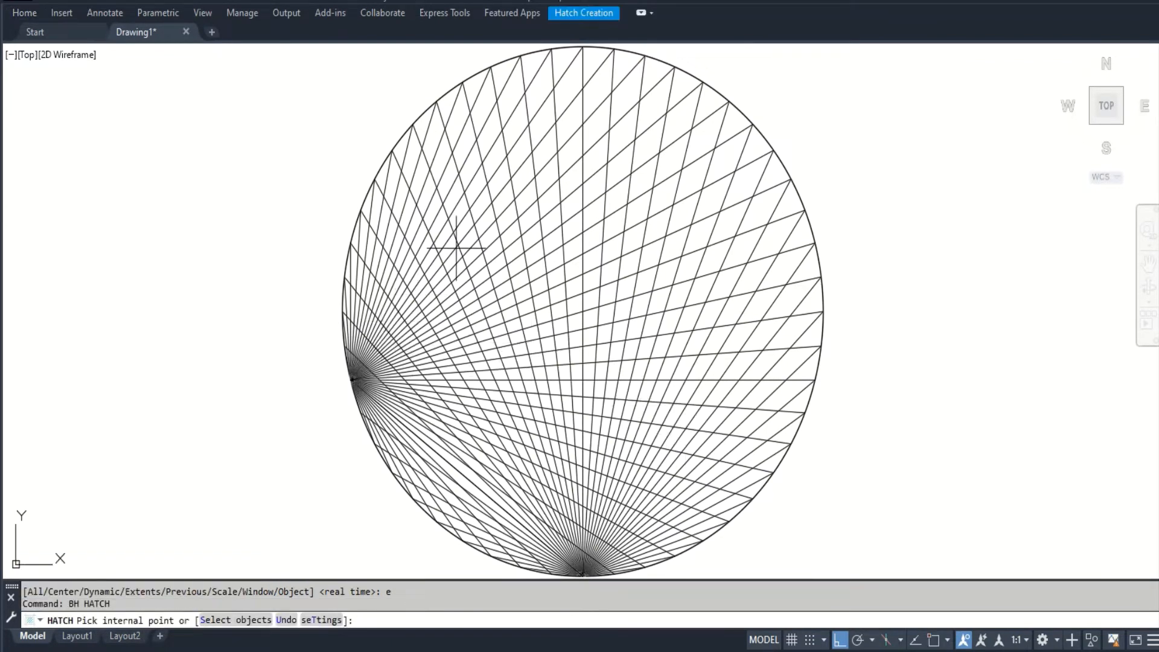
pyautogui.scroll(2, 495, 85)
pyautogui.click(498, 85)
pyautogui.scroll(-2, 392, 203)
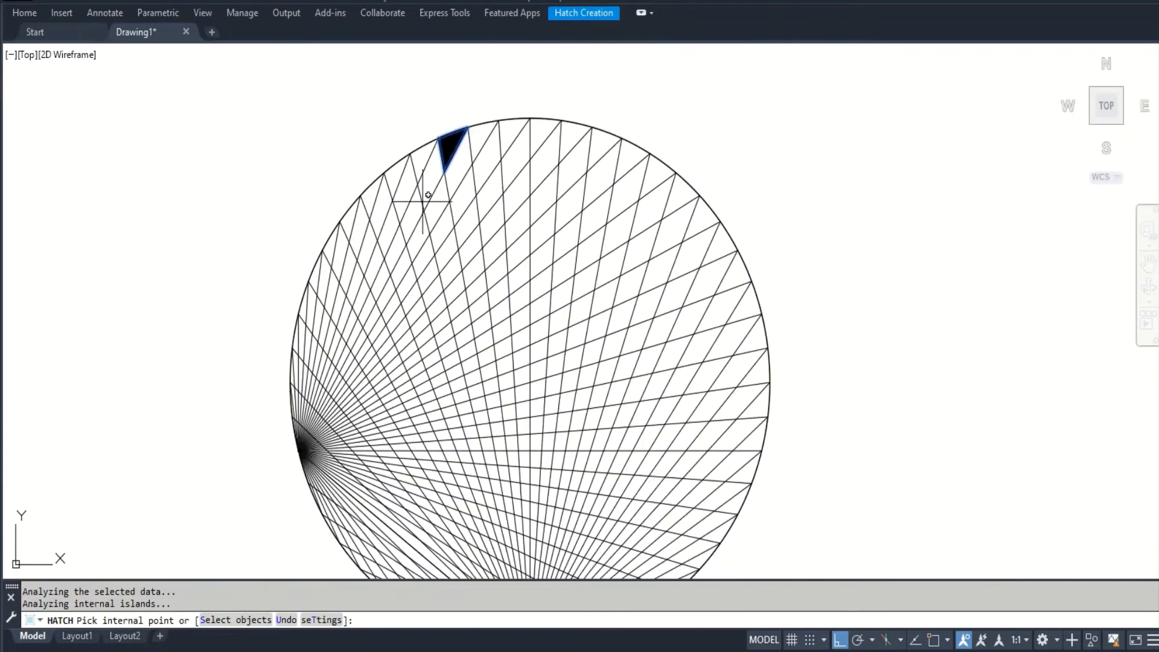
# Fill the next five triangular cells along the circle's upper left arc with the solid hatch
pyautogui.scroll(3, 453, 163)
pyautogui.click(393, 134)
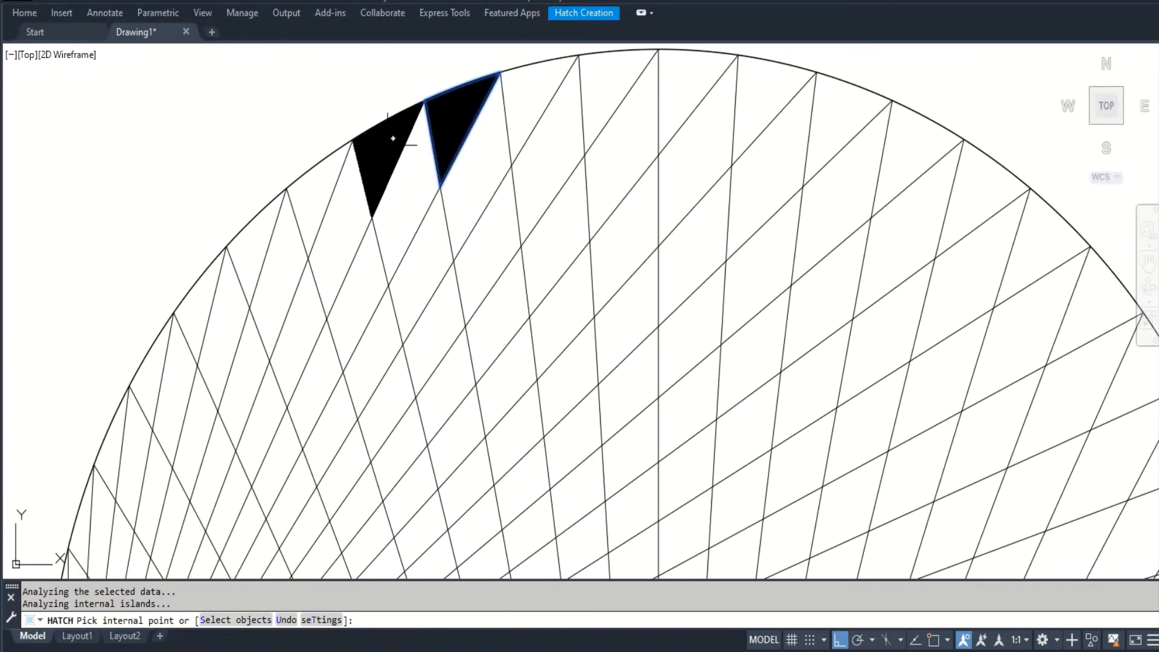
pyautogui.click(335, 178)
pyautogui.click(260, 244)
pyautogui.click(194, 306)
pyautogui.click(154, 368)
pyautogui.scroll(-5, 332, 253)
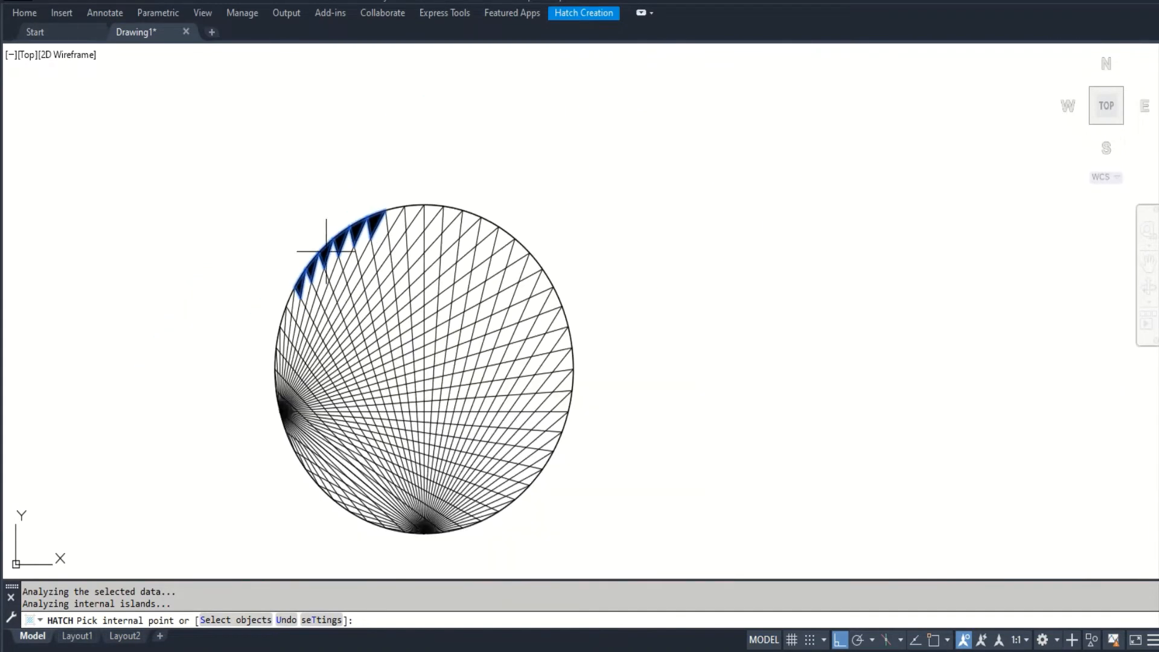
# Fill two more arc-side cells further down the circle's left edge with the solid hatch
pyautogui.scroll(5, 326, 251)
pyautogui.click(248, 357)
pyautogui.click(216, 477)
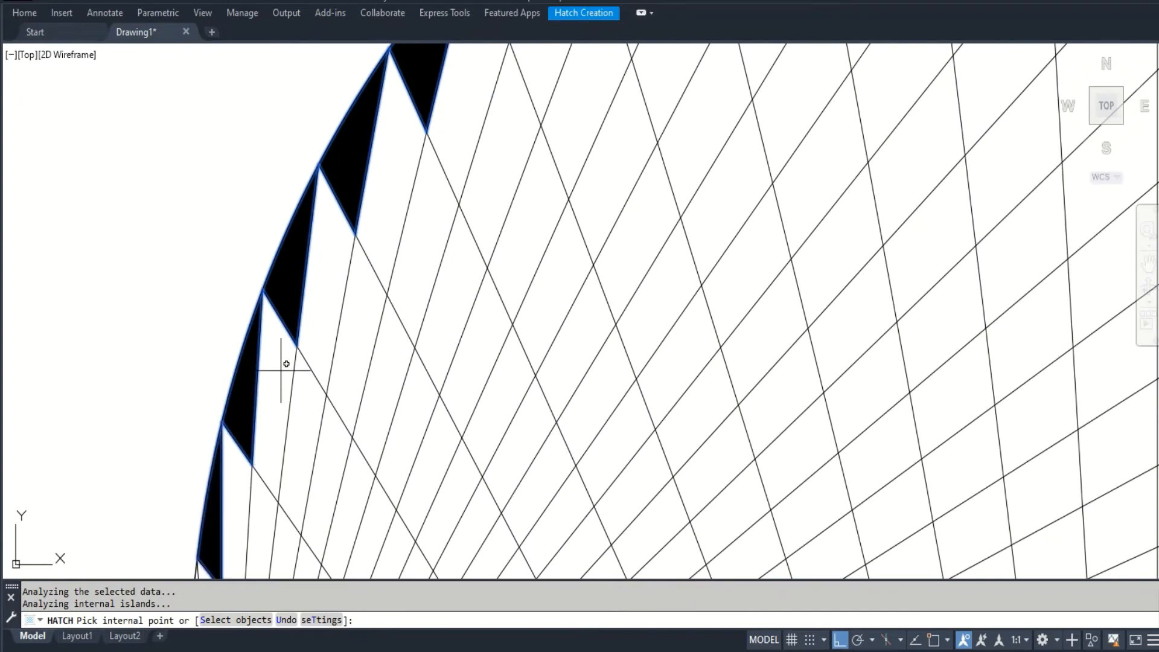
pyautogui.scroll(-5, 331, 303)
pyautogui.scroll(5, 310, 321)
pyautogui.click(329, 277)
pyautogui.scroll(1, 334, 265)
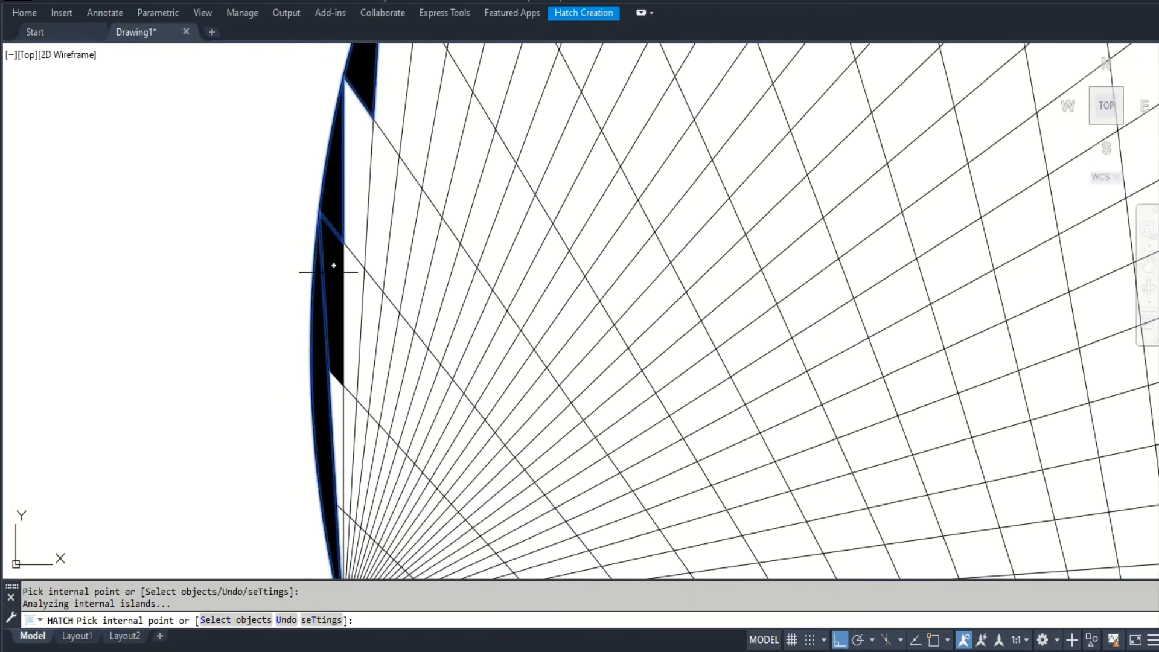
pyautogui.hotkey('ctrl', 'z')
# Fill the remaining narrow arc-side cells down to the rotated fan's apex and finish the hatch
pyautogui.scroll(4, 313, 309)
pyautogui.click(329, 277)
pyautogui.scroll(-5, 334, 251)
pyautogui.scroll(4, 323, 399)
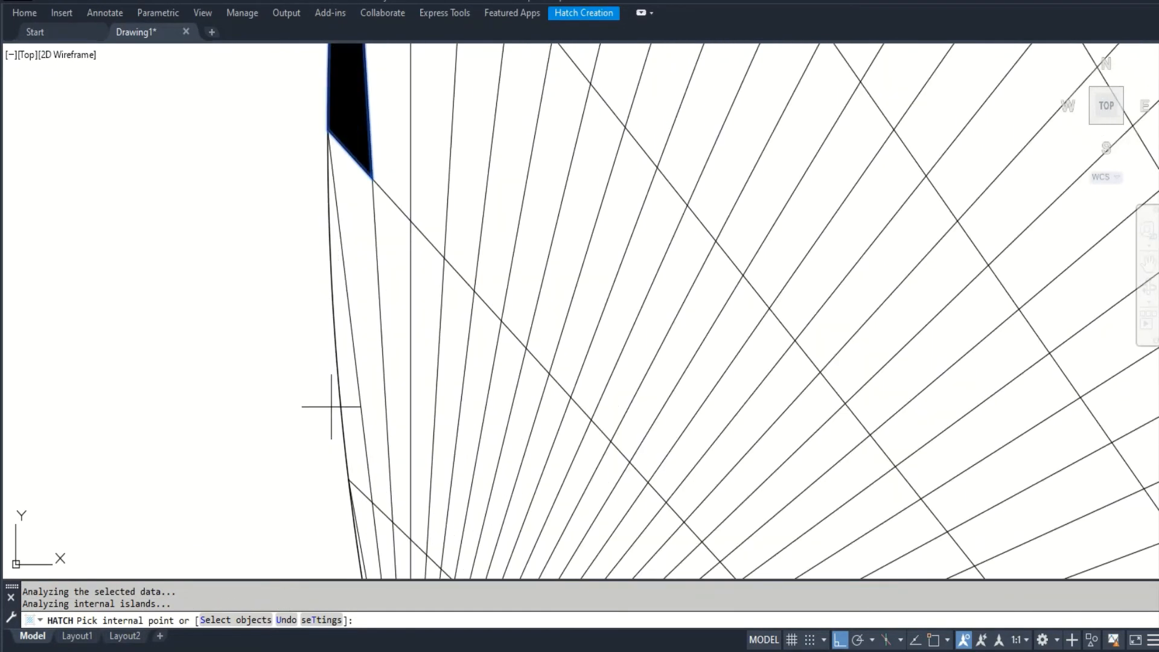
pyautogui.click(343, 392)
pyautogui.scroll(-4, 328, 356)
pyautogui.scroll(3, 352, 419)
pyautogui.scroll(2, 372, 374)
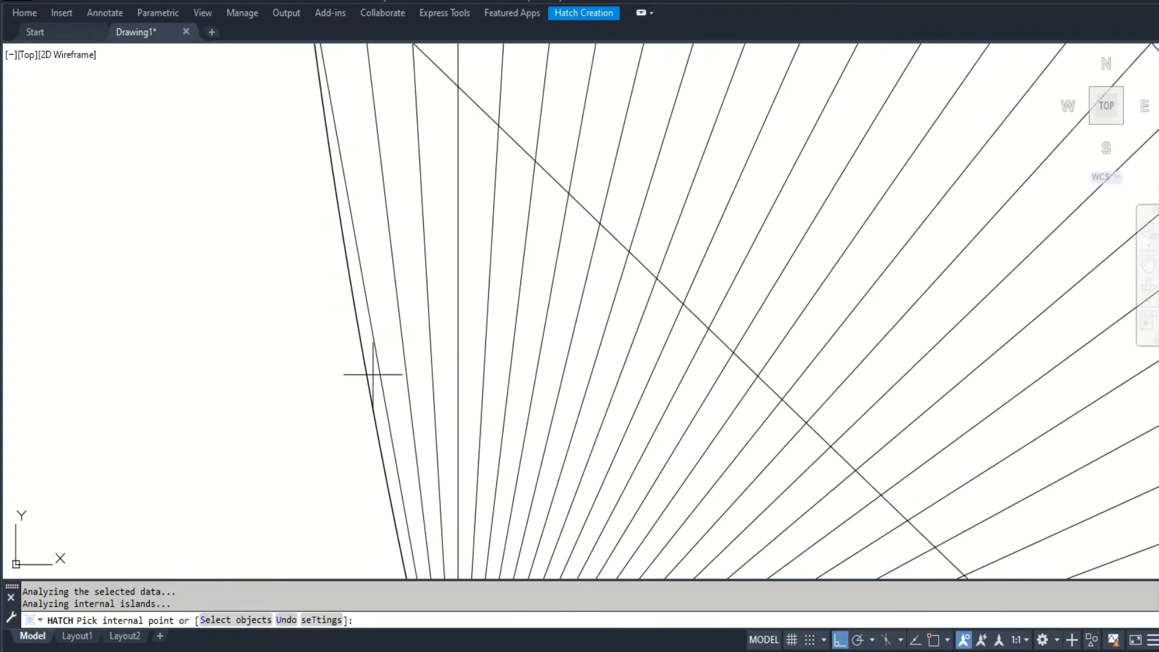
pyautogui.click(373, 365)
pyautogui.scroll(-5, 363, 360)
pyautogui.press('Return')
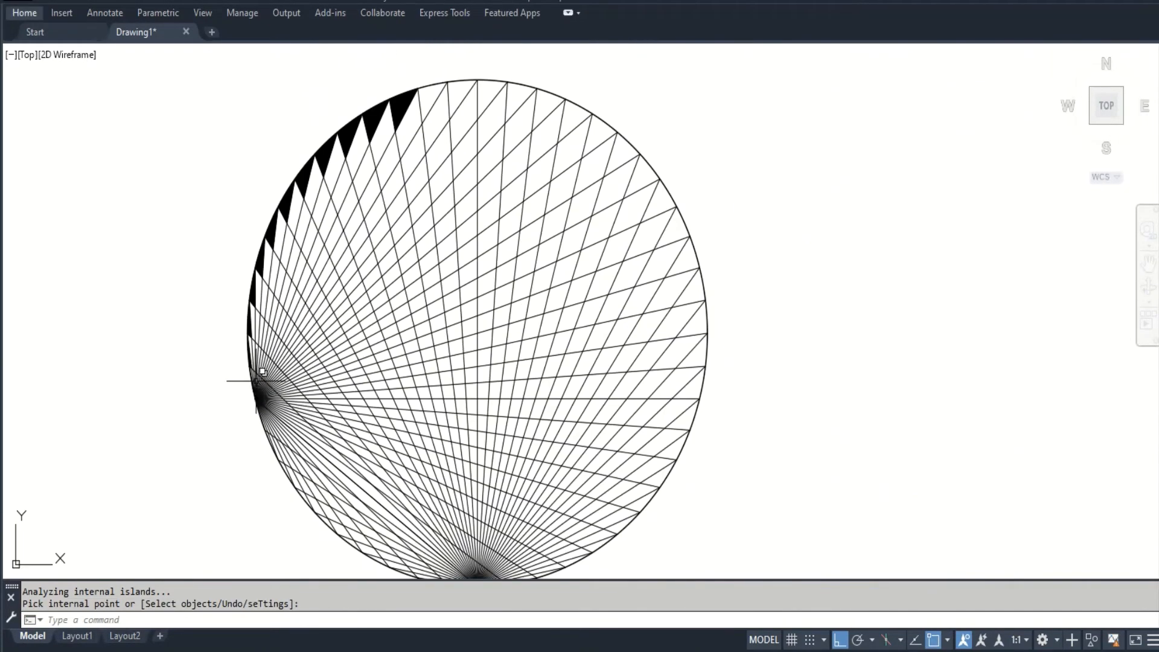
# Start another solid hatch and fill the first four alternate wedges above the rotated fan's apex
pyautogui.scroll(6, 256, 368)
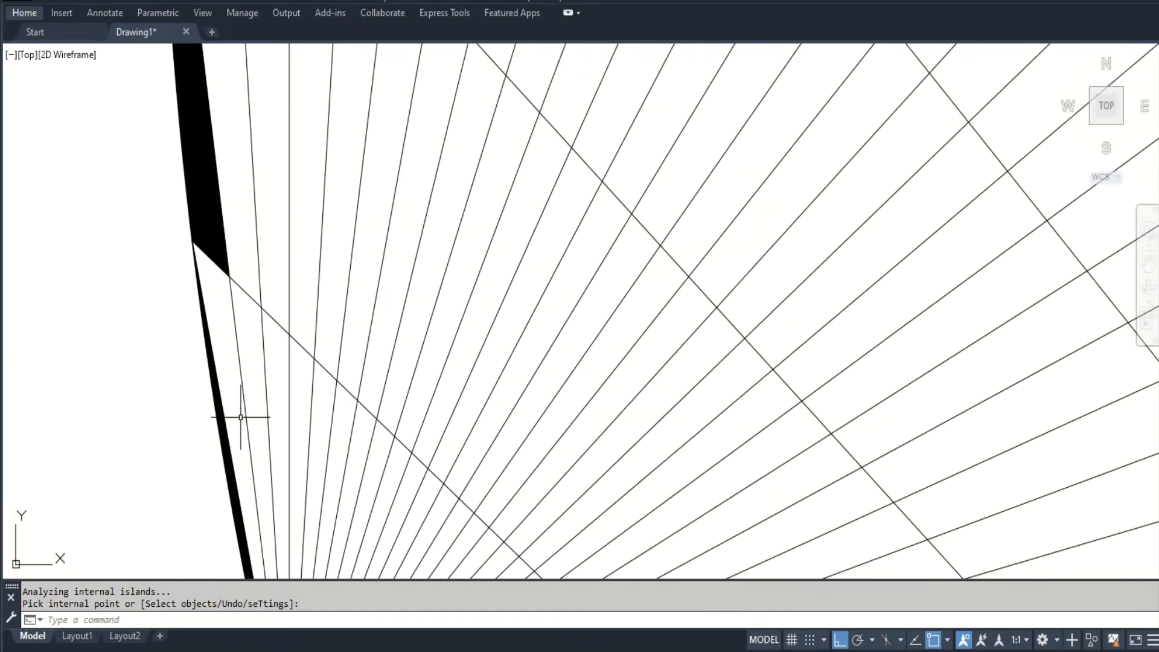
pyautogui.press('Return')
pyautogui.click(256, 389)
pyautogui.scroll(-4, 260, 374)
pyautogui.scroll(4, 284, 329)
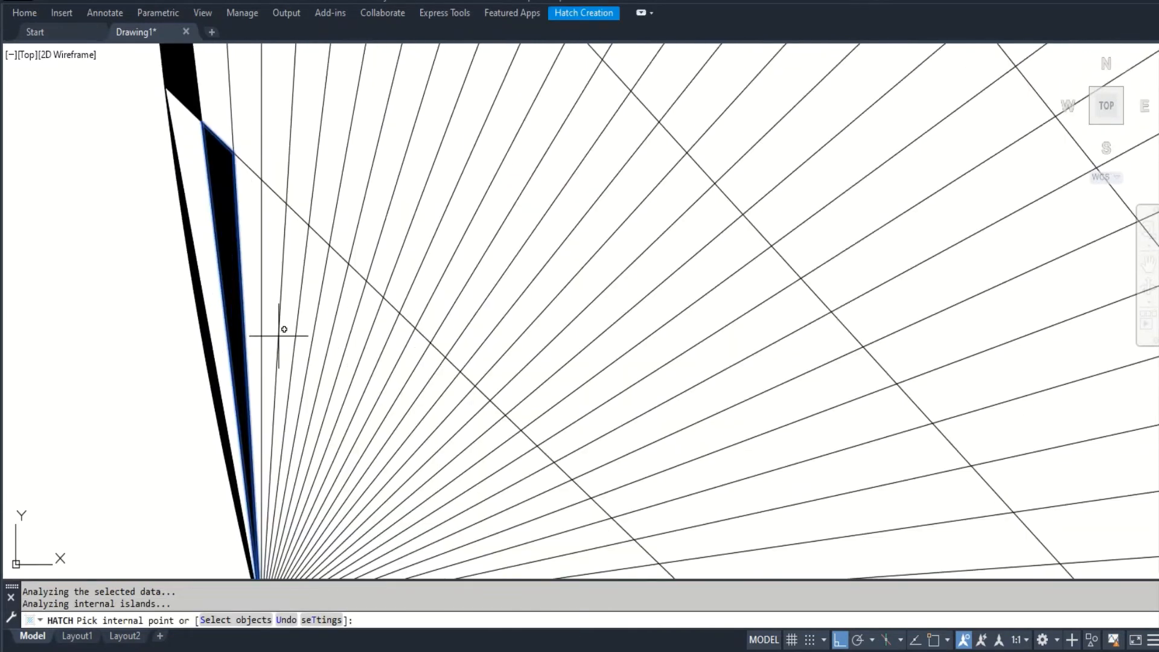
pyautogui.click(281, 287)
pyautogui.click(312, 314)
pyautogui.click(336, 340)
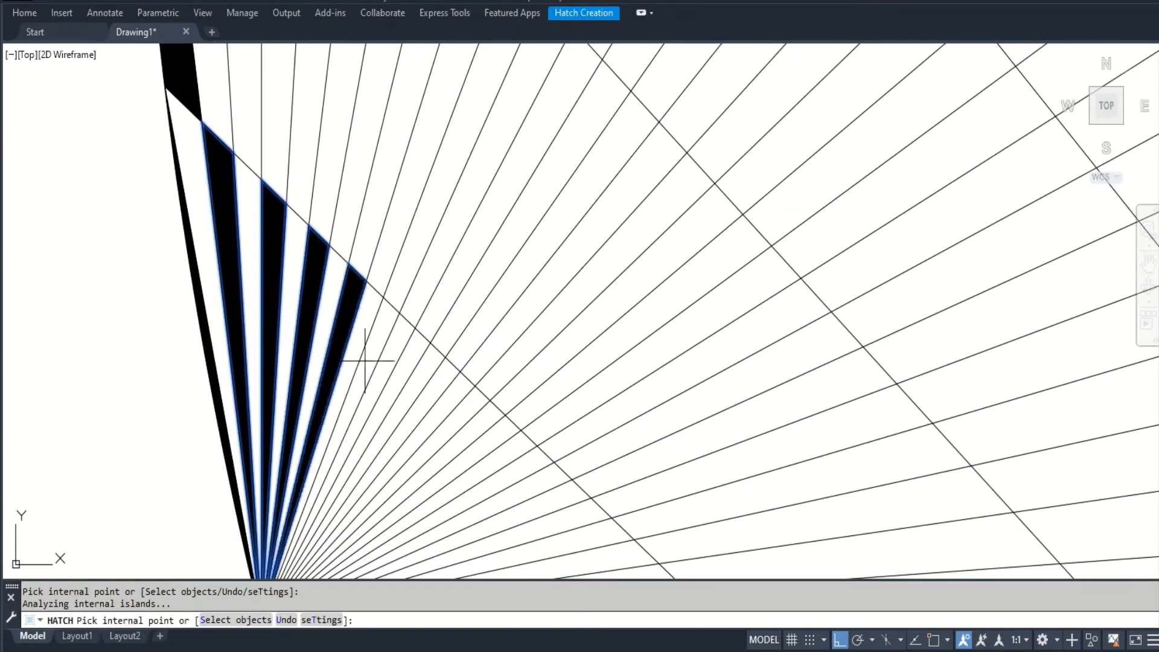
# Fill the next six alternate wedges around the rotated fan's apex, continuing clockwise with the solid hatch
pyautogui.click(377, 362)
pyautogui.click(394, 388)
pyautogui.click(411, 426)
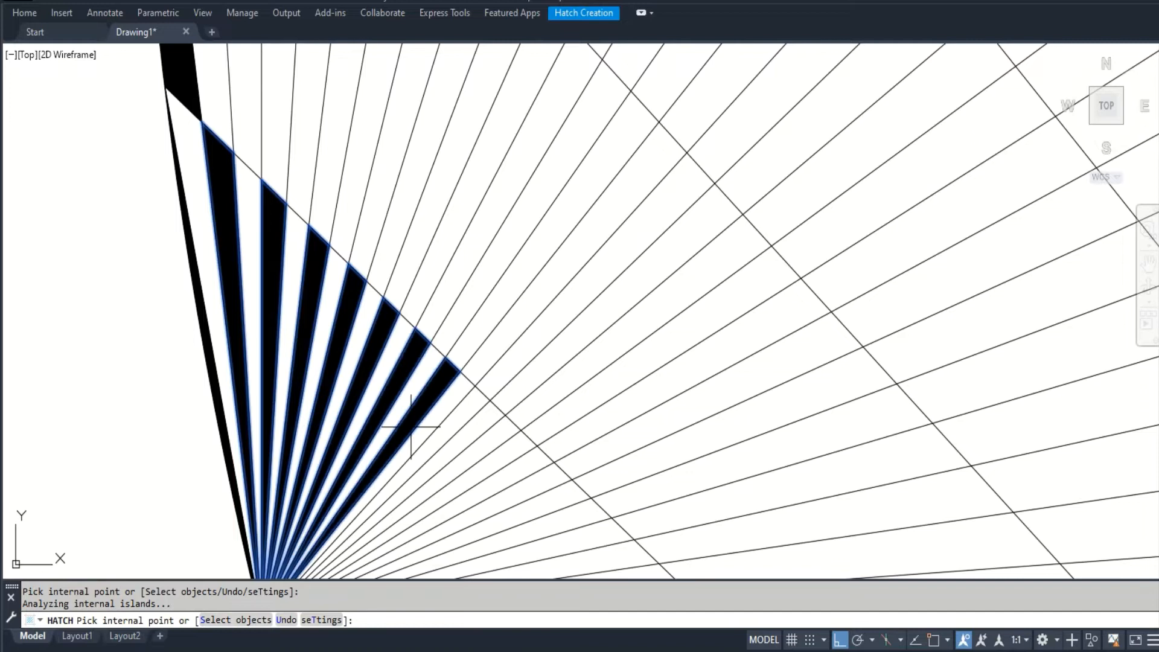
pyautogui.click(433, 448)
pyautogui.click(464, 460)
pyautogui.scroll(-4, 361, 224)
pyautogui.scroll(4, 404, 360)
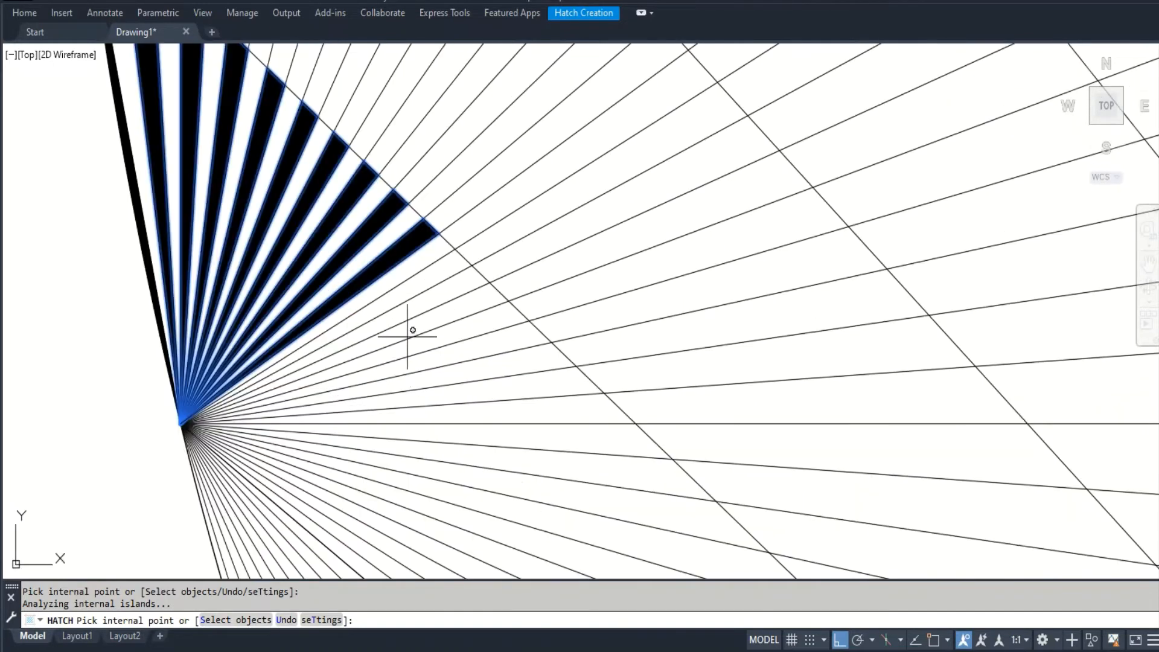
pyautogui.click(426, 288)
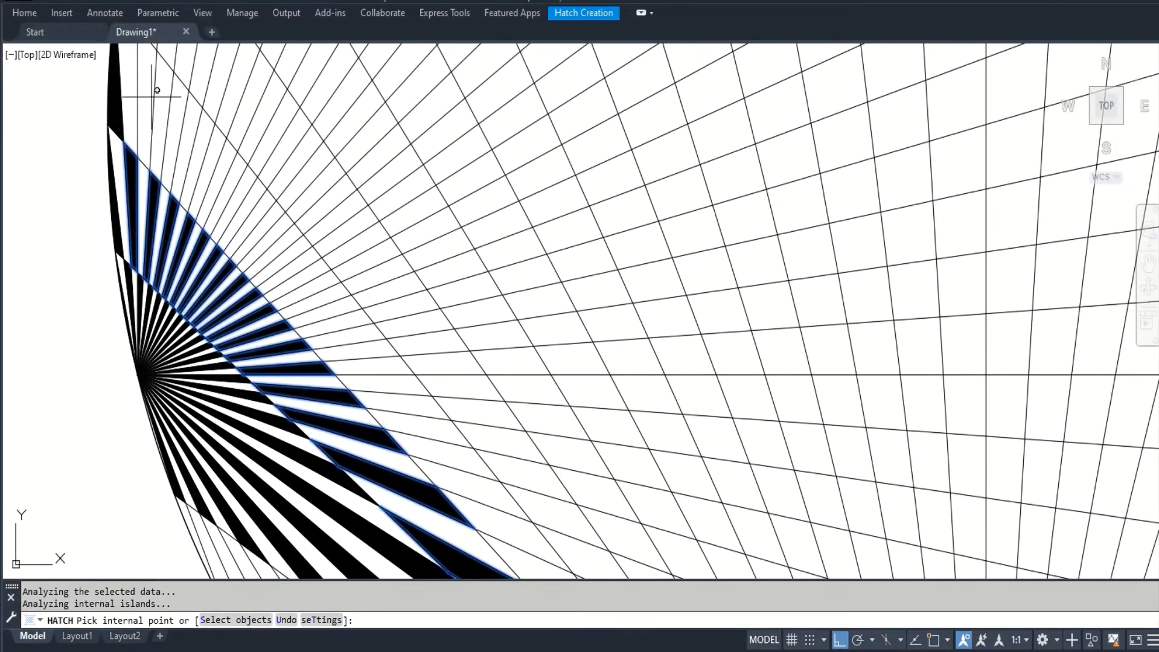
# Fill the first six alternate cells in the third band out from the rotated fan's apex, starting near the left arc
pyautogui.click(151, 101)
pyautogui.click(175, 111)
pyautogui.click(197, 142)
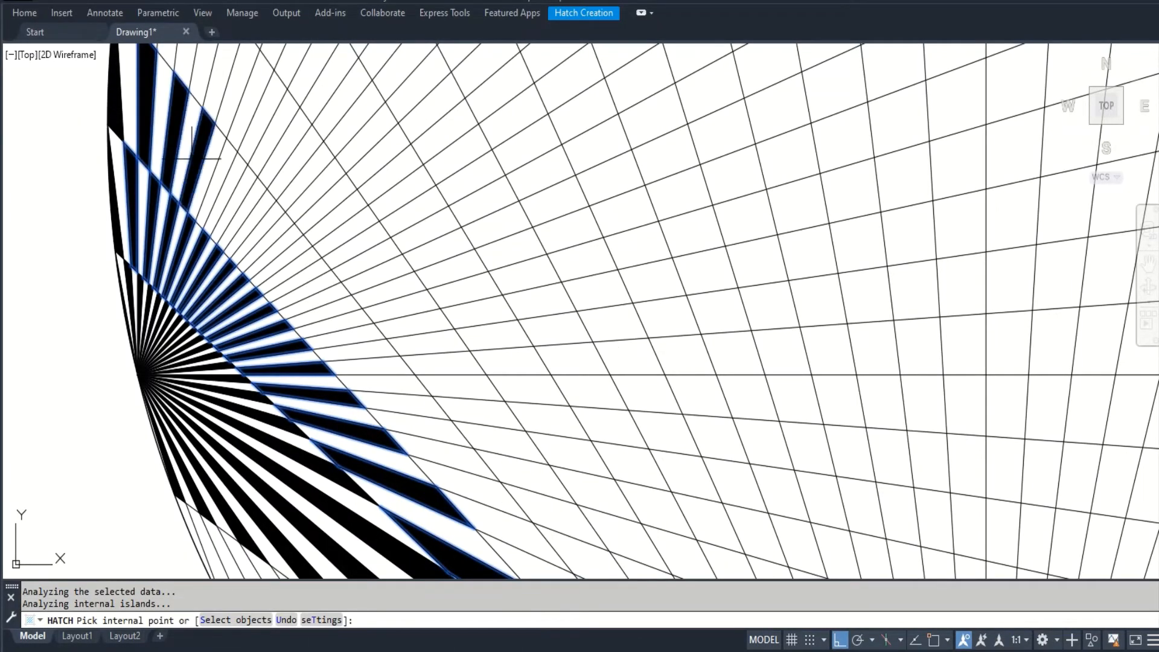
pyautogui.click(214, 169)
pyautogui.click(237, 197)
pyautogui.click(255, 216)
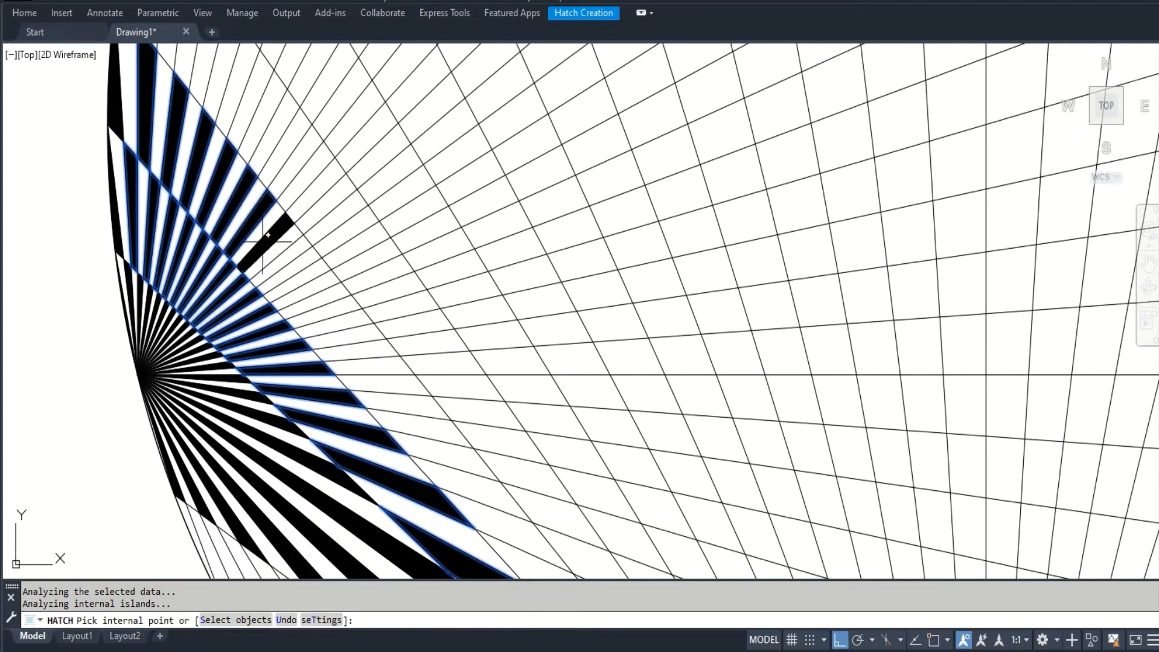
# Continue filling alternate cells of the third band, working down towards the bottom apex
pyautogui.click(272, 235)
pyautogui.click(290, 254)
pyautogui.click(306, 274)
pyautogui.click(326, 298)
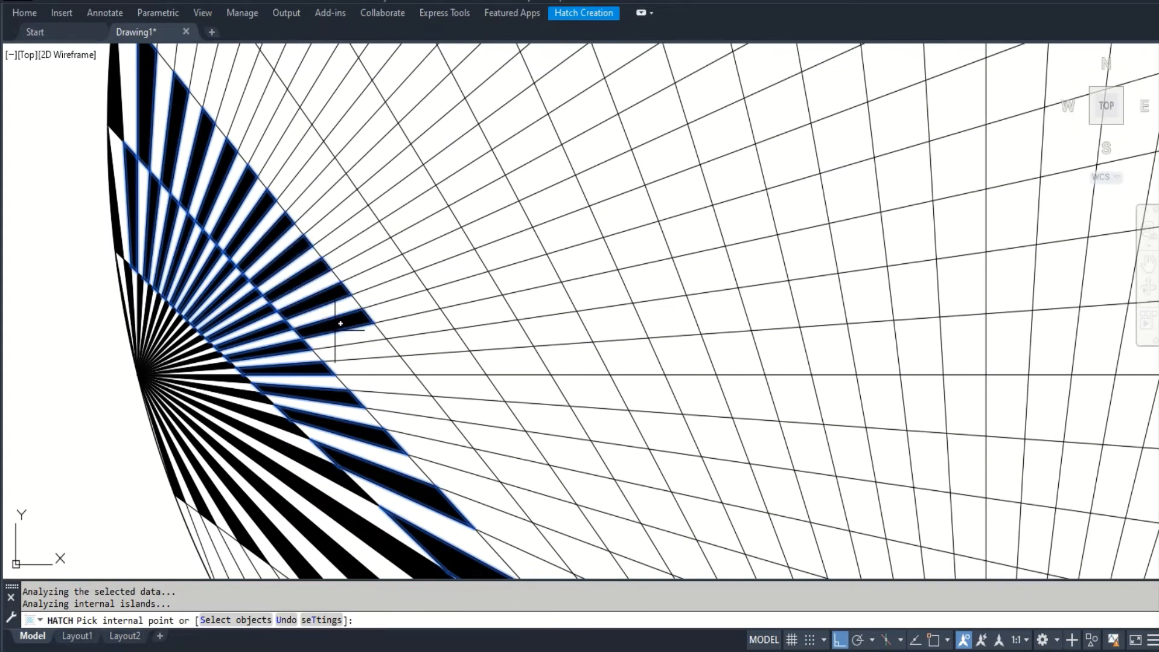
pyautogui.click(346, 323)
pyautogui.click(367, 348)
pyautogui.click(386, 372)
pyautogui.click(371, 403)
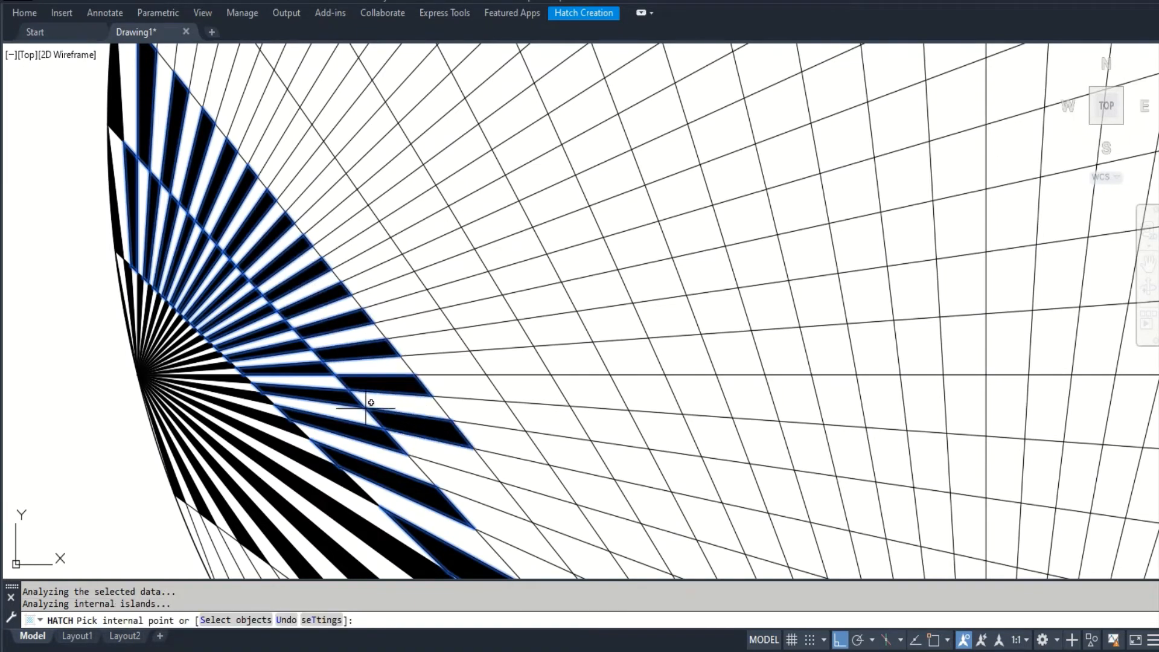
pyautogui.click(465, 496)
# Fill the first alternate cells in the unfilled band just right of the vertical chord, above the bottom apex
pyautogui.scroll(-2, 500, 397)
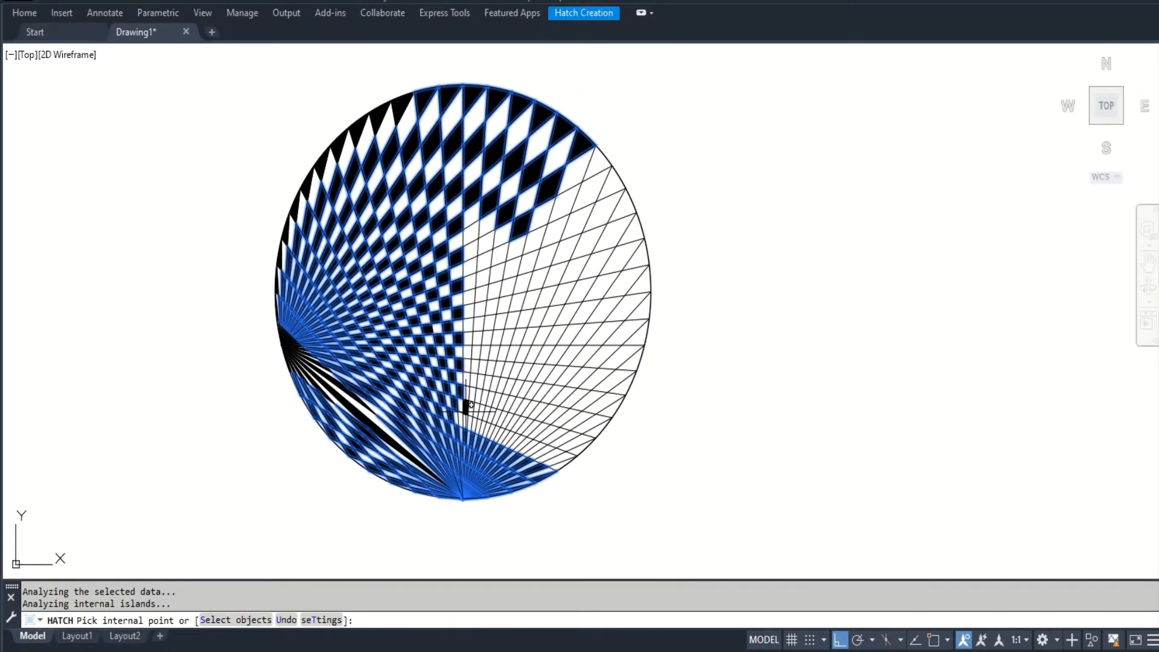
pyautogui.scroll(2, 485, 449)
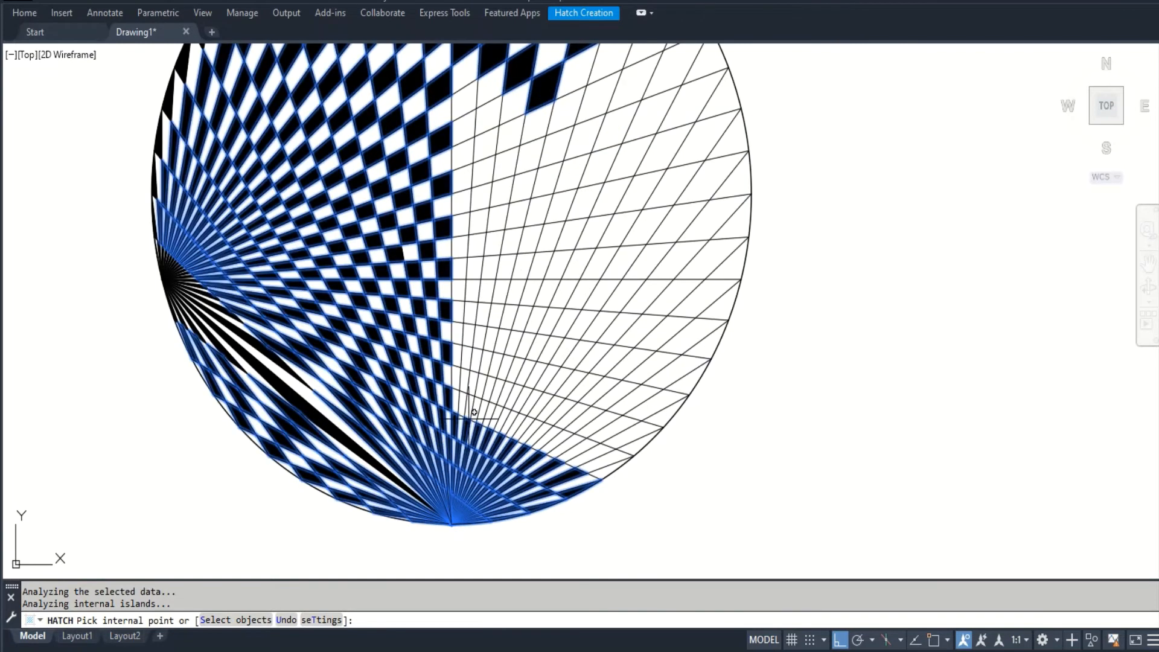
pyautogui.click(494, 409)
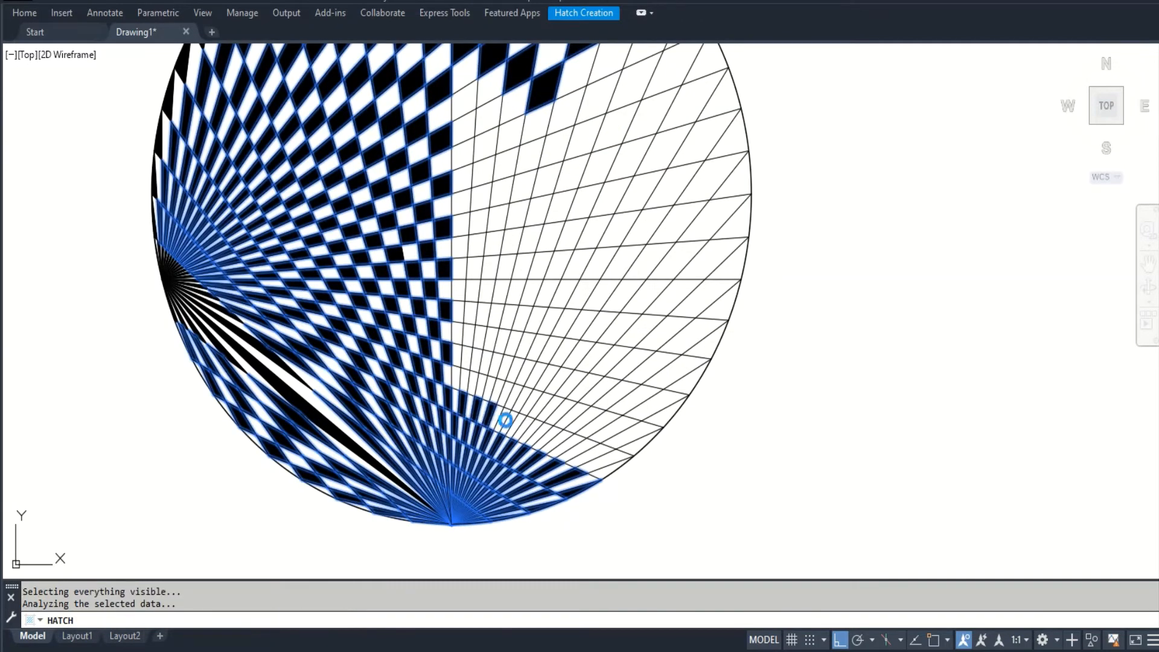
pyautogui.click(671, 324)
pyautogui.scroll(2, 487, 441)
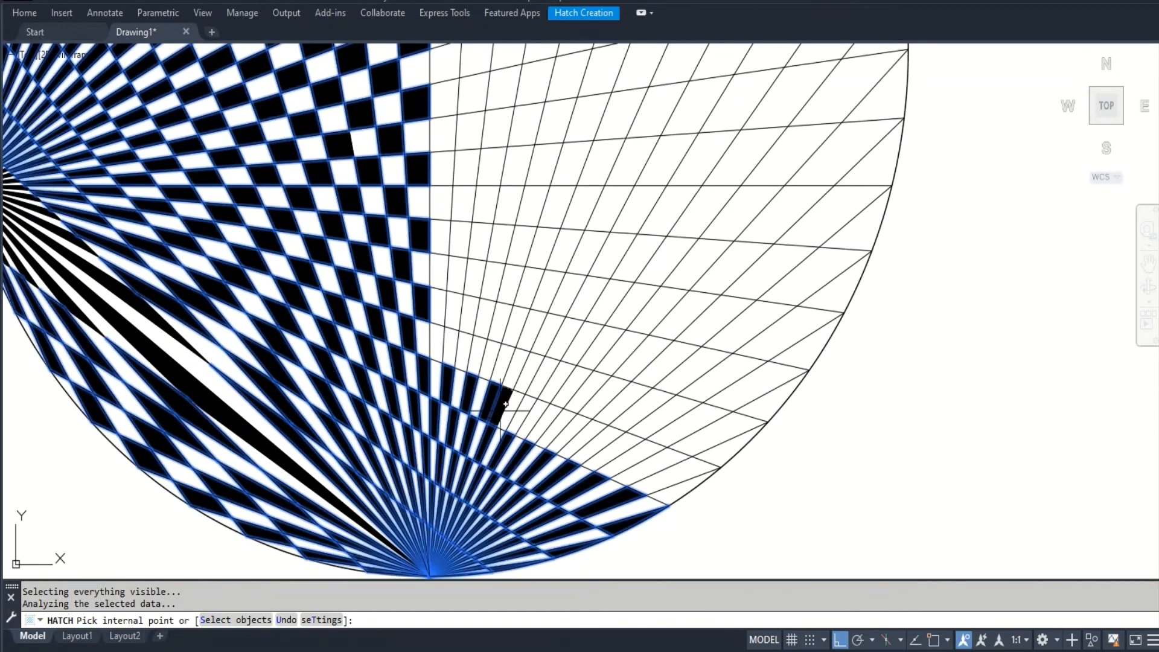
# Continue filling alternate cells along that band towards the lower-right arc, undoing and repicking the misplaced fill
pyautogui.click(527, 412)
pyautogui.click(587, 444)
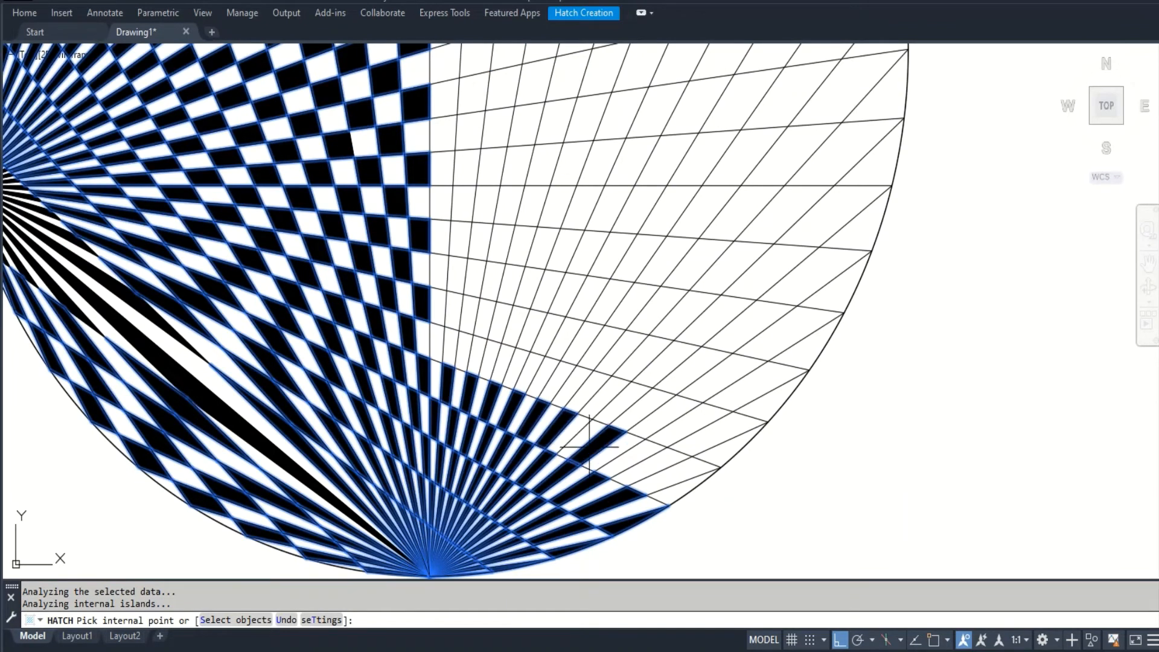
pyautogui.hotkey('ctrl', 'z')
pyautogui.click(585, 438)
pyautogui.click(616, 449)
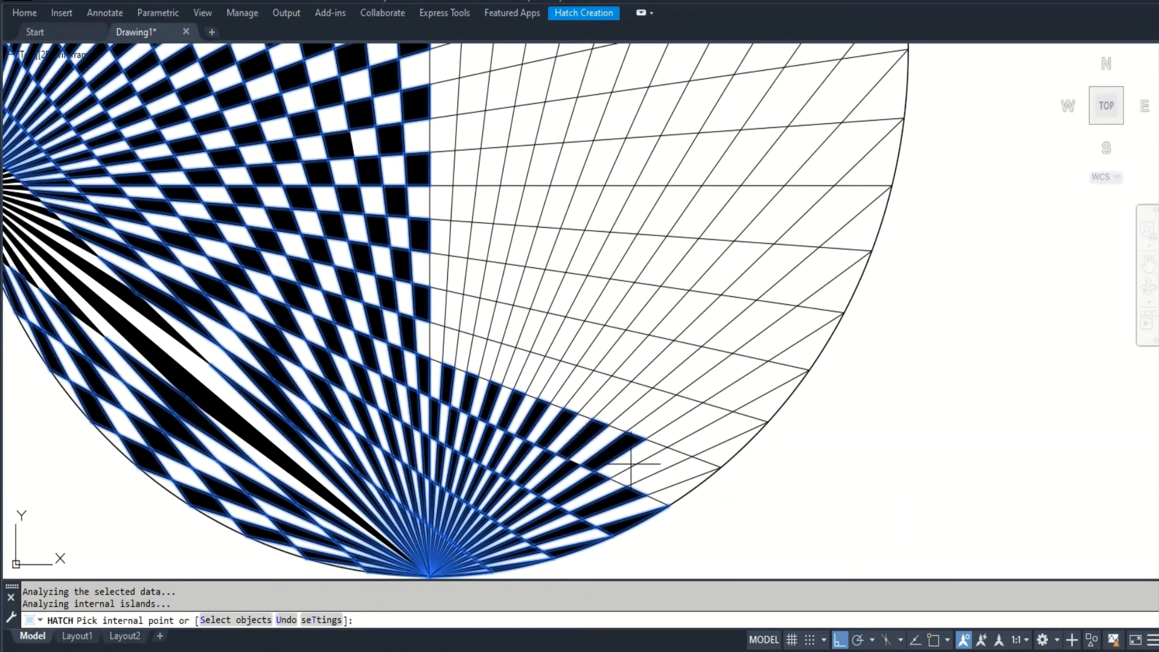
pyautogui.click(650, 466)
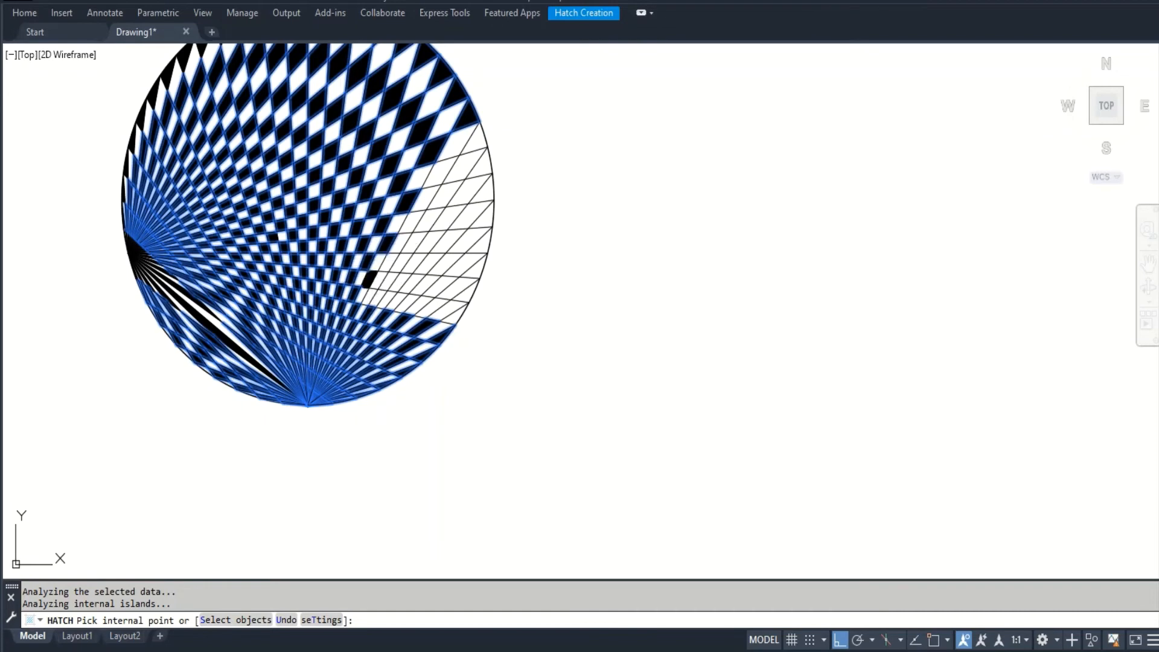
# Fill the remaining alternate cells on the circle's right side, working down along the right arc, and end the hatch
pyautogui.click(478, 163)
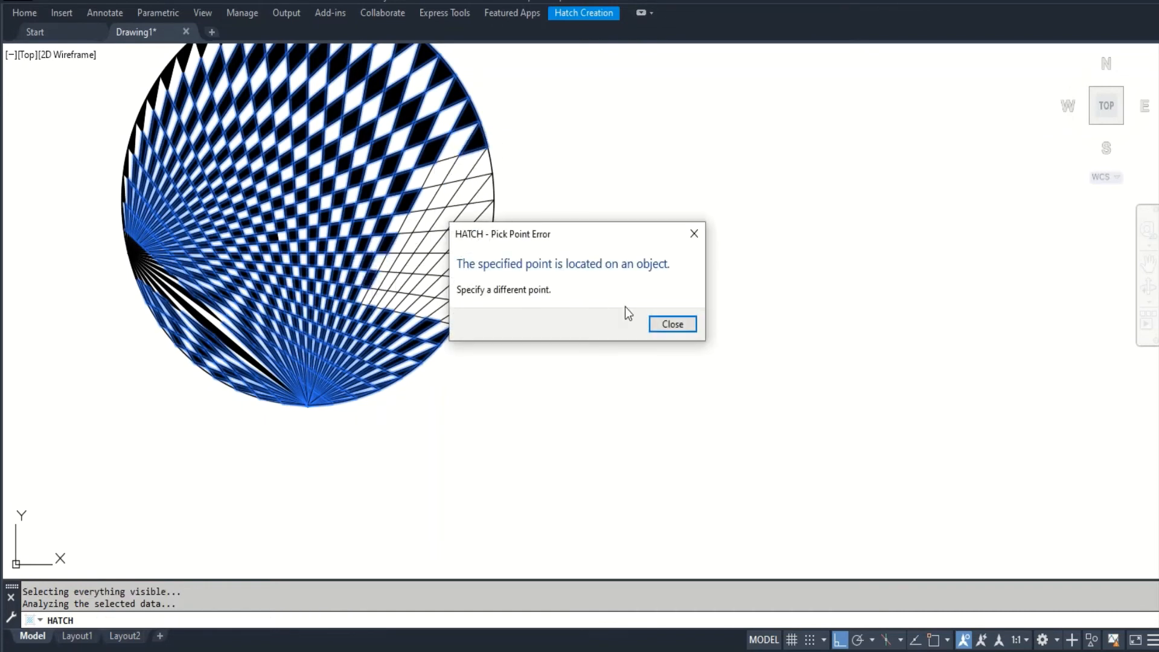
pyautogui.click(670, 325)
pyautogui.scroll(2, 487, 157)
pyautogui.click(487, 157)
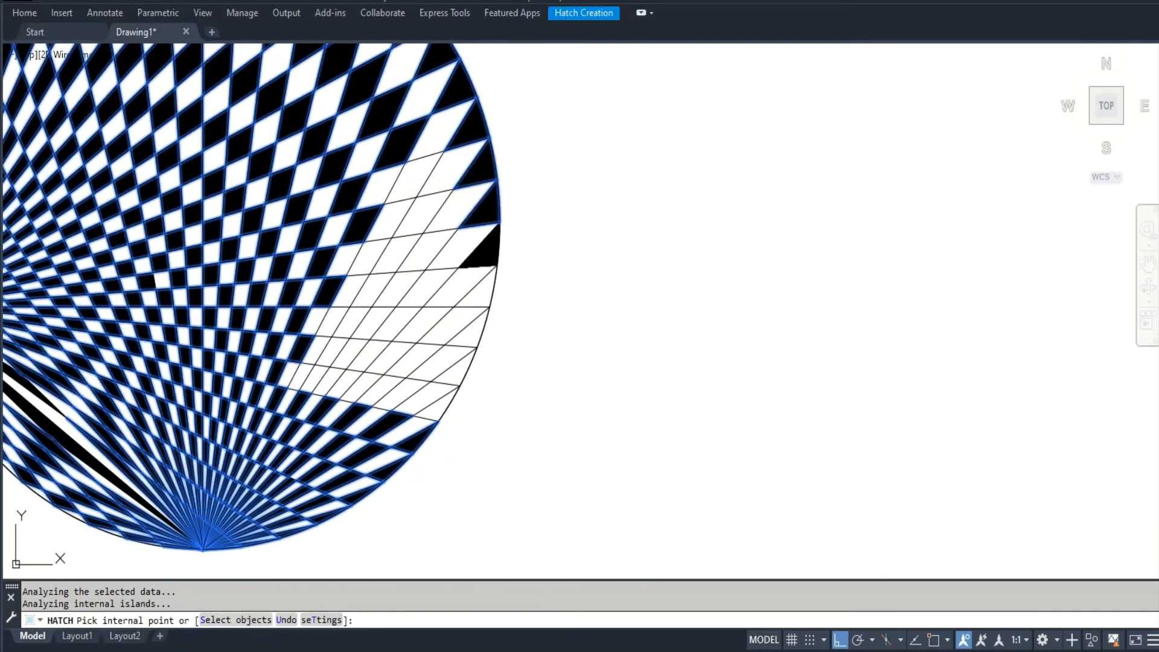
pyautogui.click(480, 293)
pyautogui.click(474, 329)
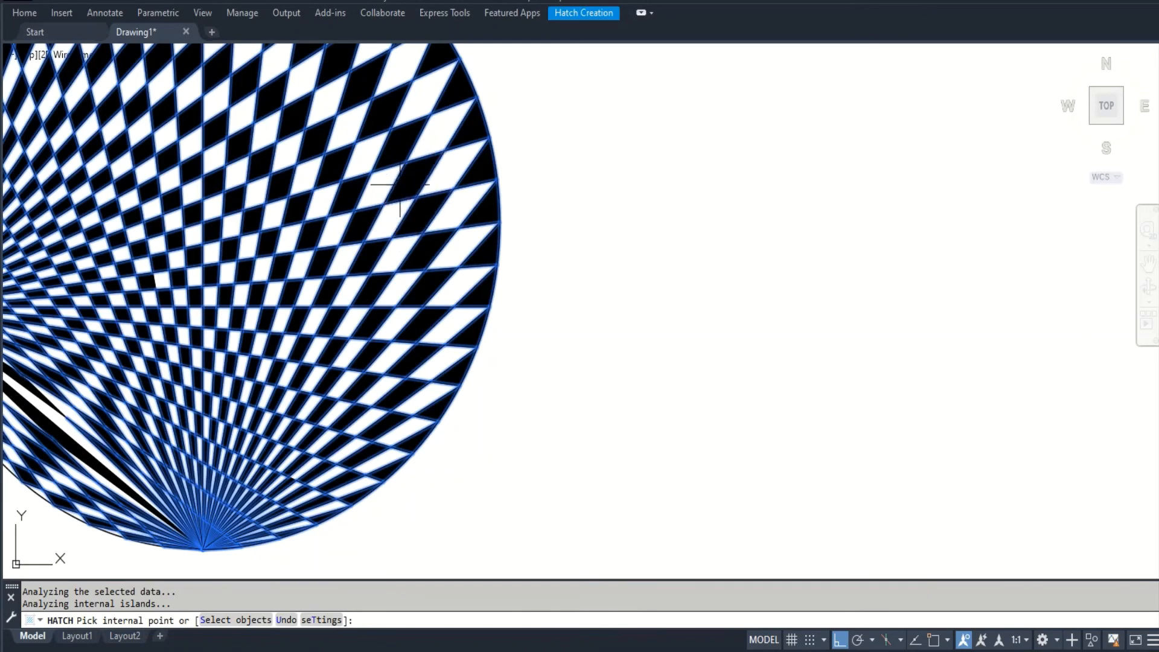
pyautogui.scroll(-2, 495, 274)
pyautogui.press('Escape')
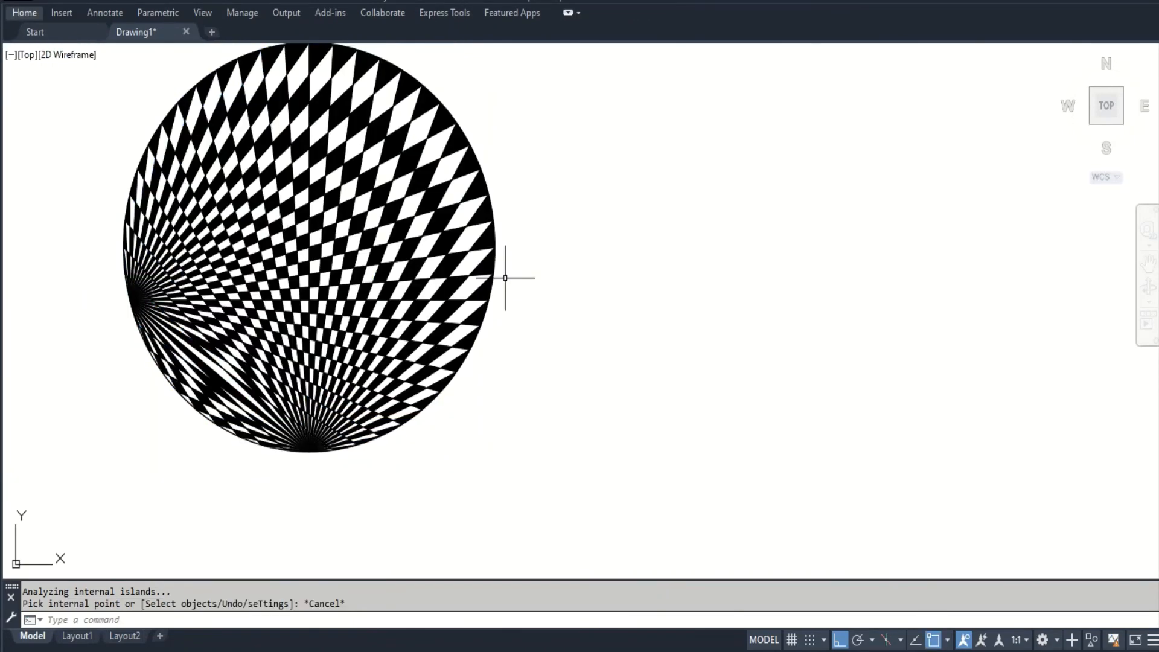
# Zoom to the drawing's extents to show the whole patterned circle
pyautogui.write('z')
pyautogui.press('Return')
pyautogui.write('e')
pyautogui.press('Return')
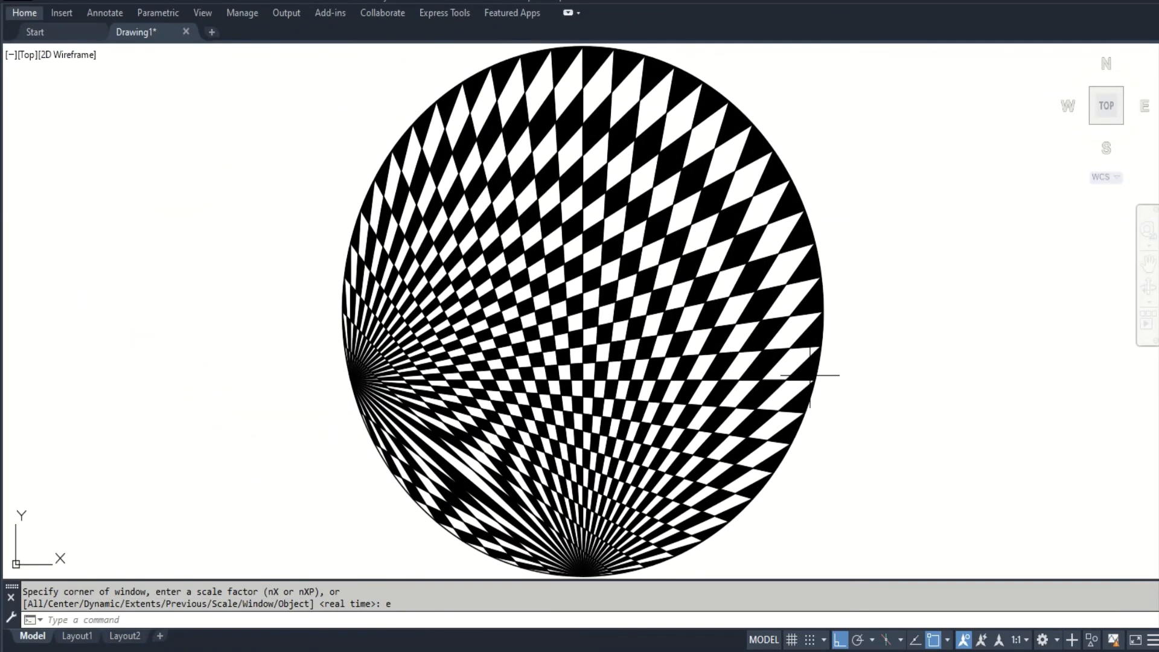